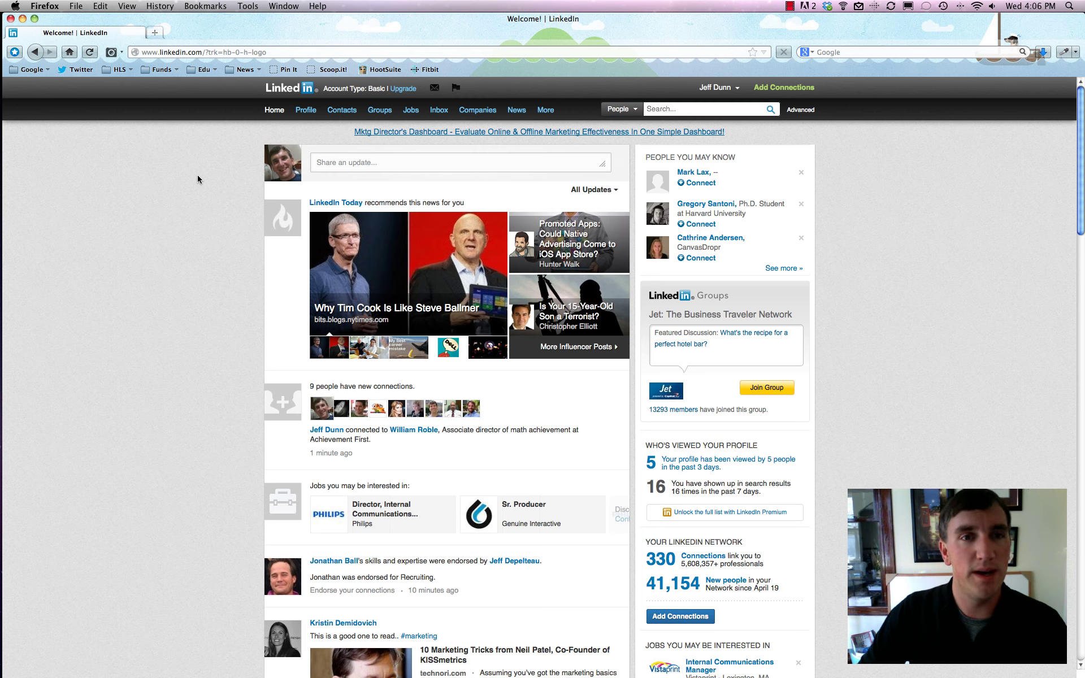
pyautogui.scroll(-3, 196, 176)
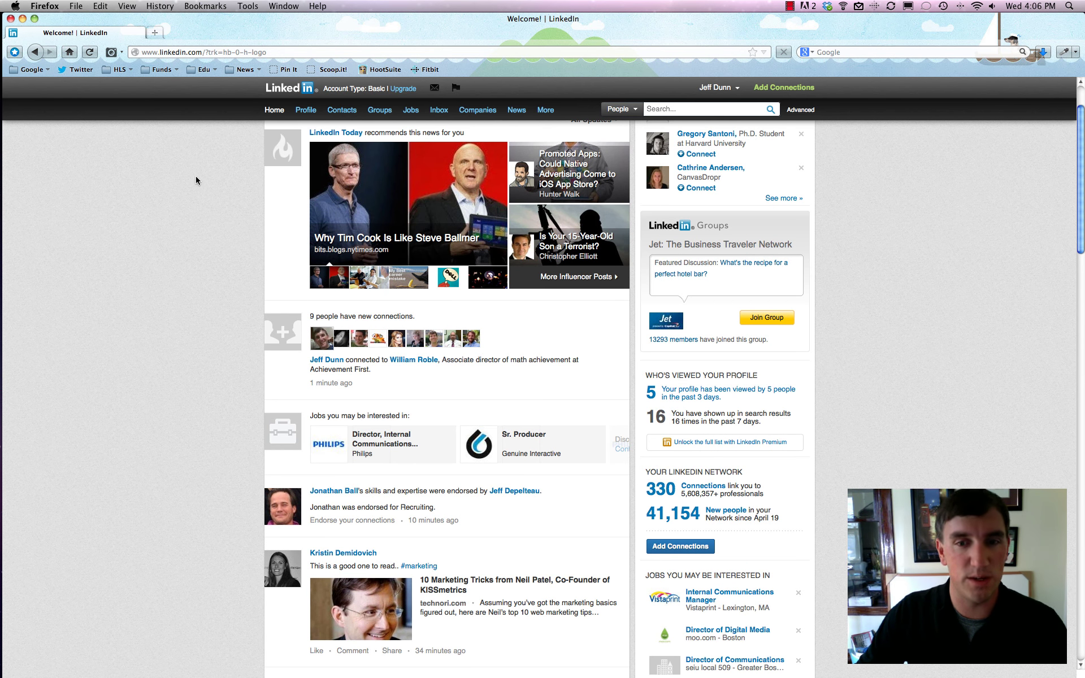
pyautogui.scroll(-18, 194, 176)
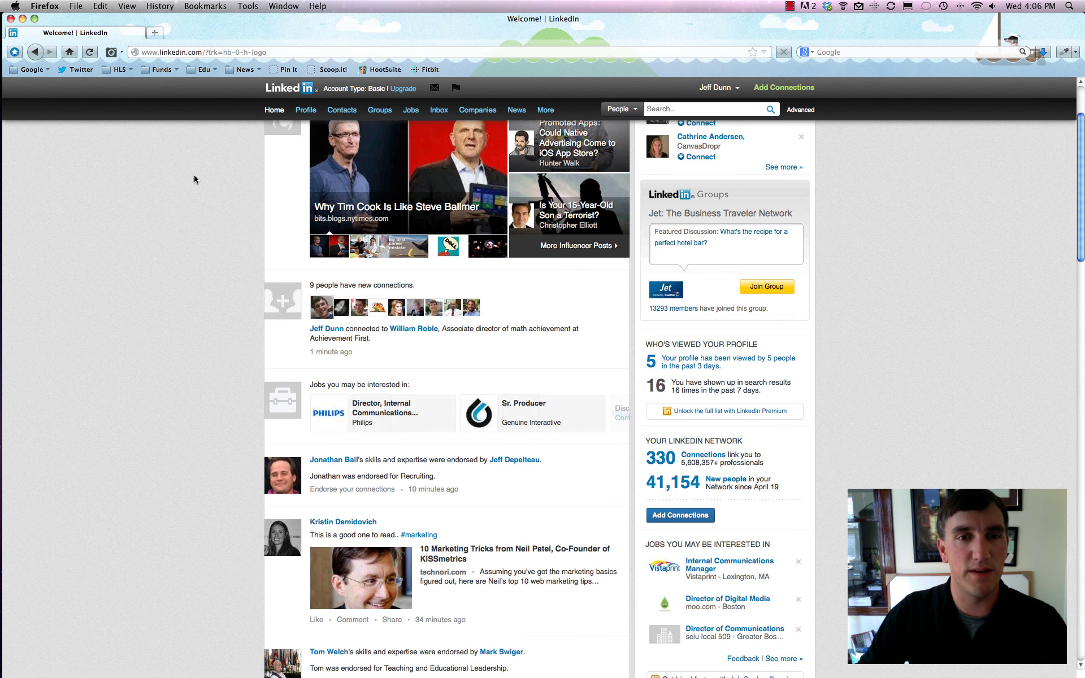
pyautogui.scroll(-19, 194, 179)
pyautogui.scroll(-13, 194, 179)
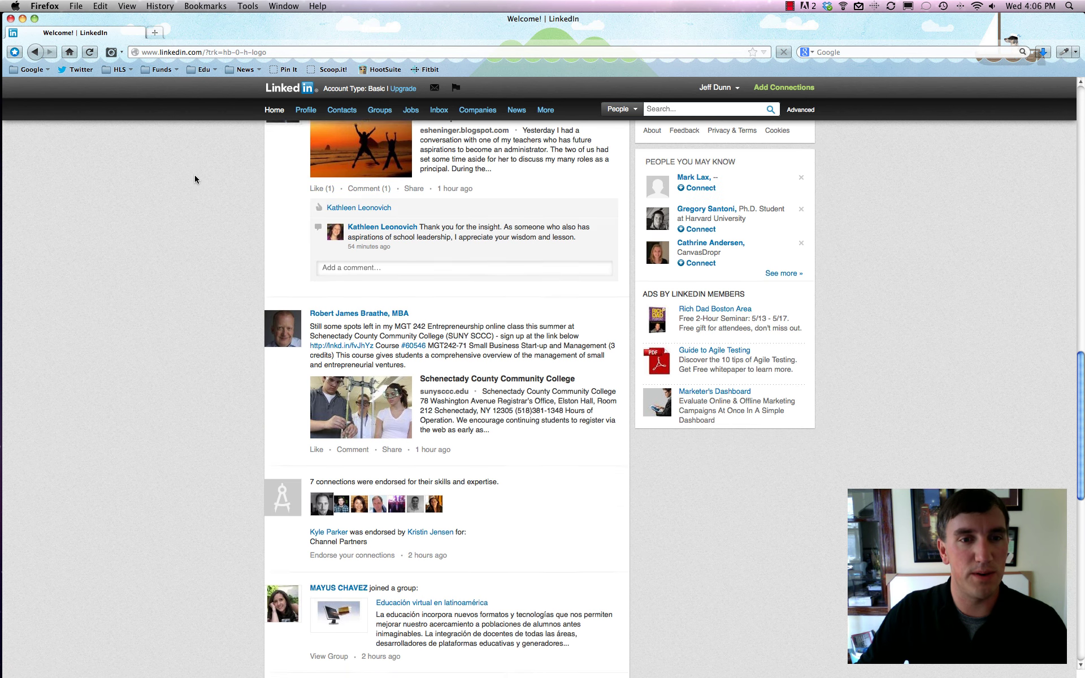
pyautogui.scroll(-1, 194, 179)
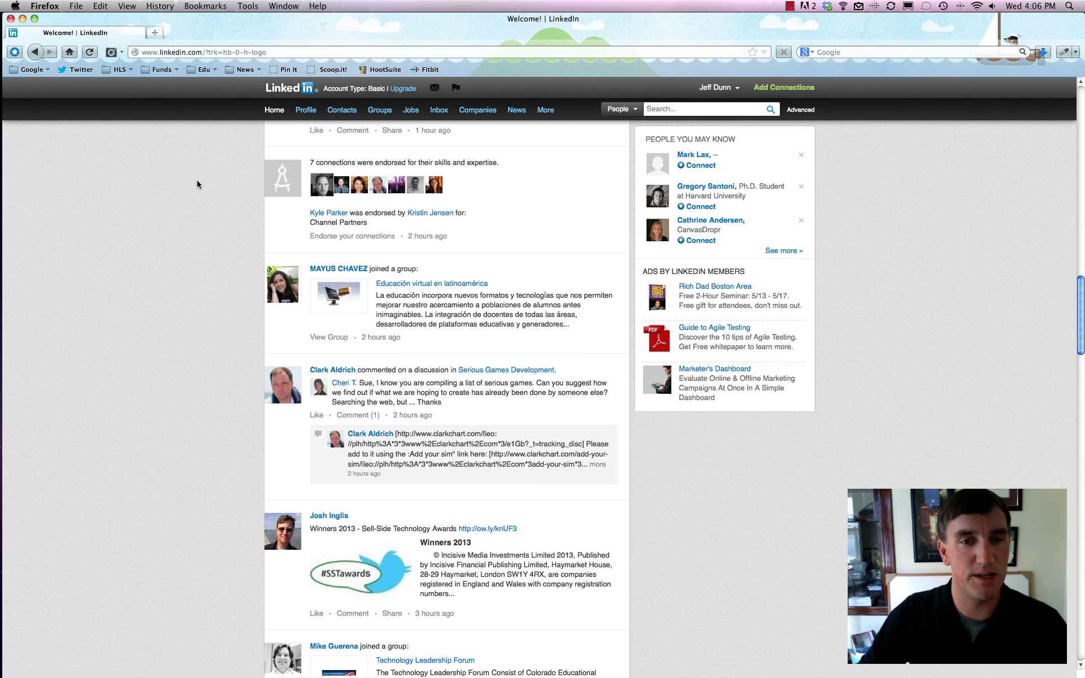
pyautogui.scroll(-20, 207, 183)
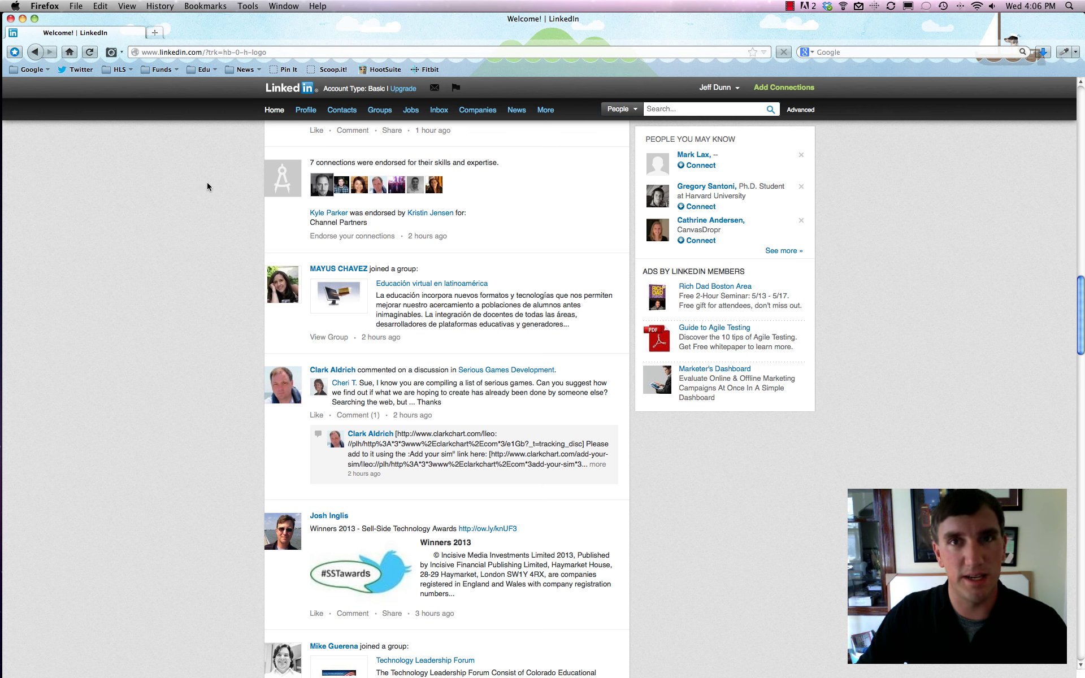
pyautogui.scroll(-20, 207, 182)
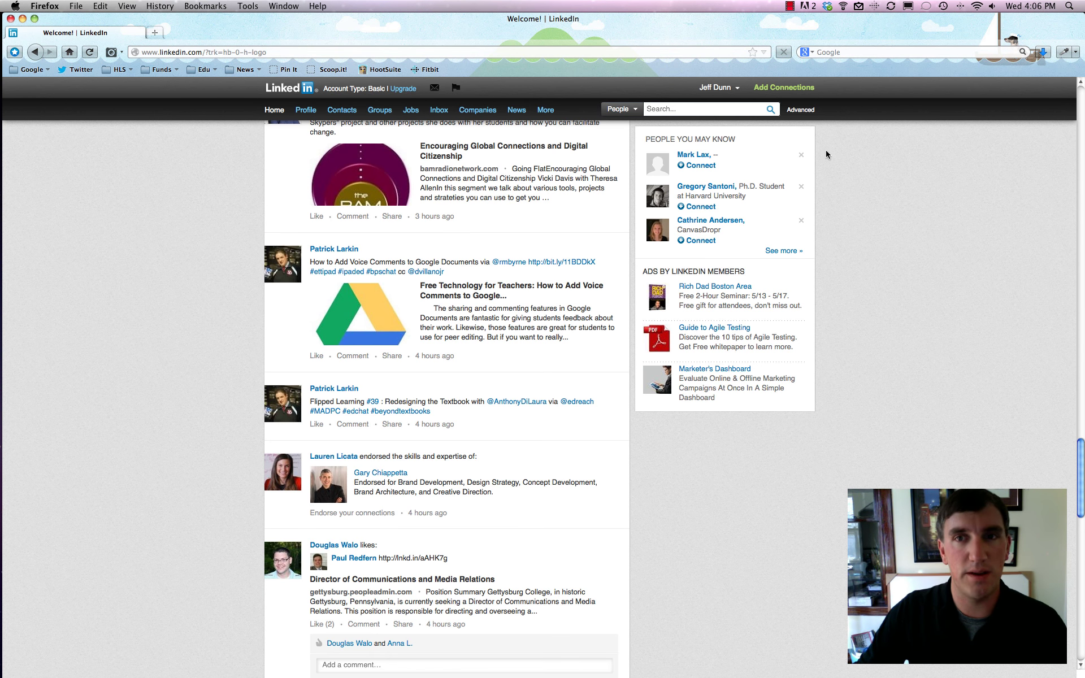
pyautogui.scroll(-20, 474, 327)
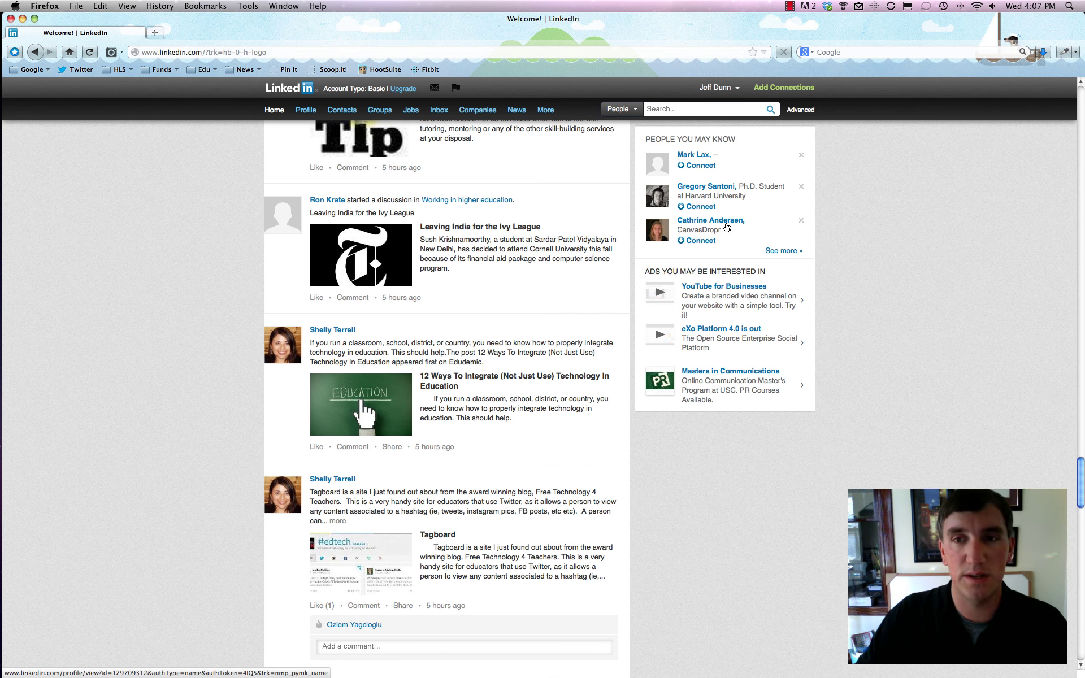
# Invite the suggested Harvard Ph.D. student to connect as a colleague from Harvard Law School
pyautogui.moveTo(713, 190)
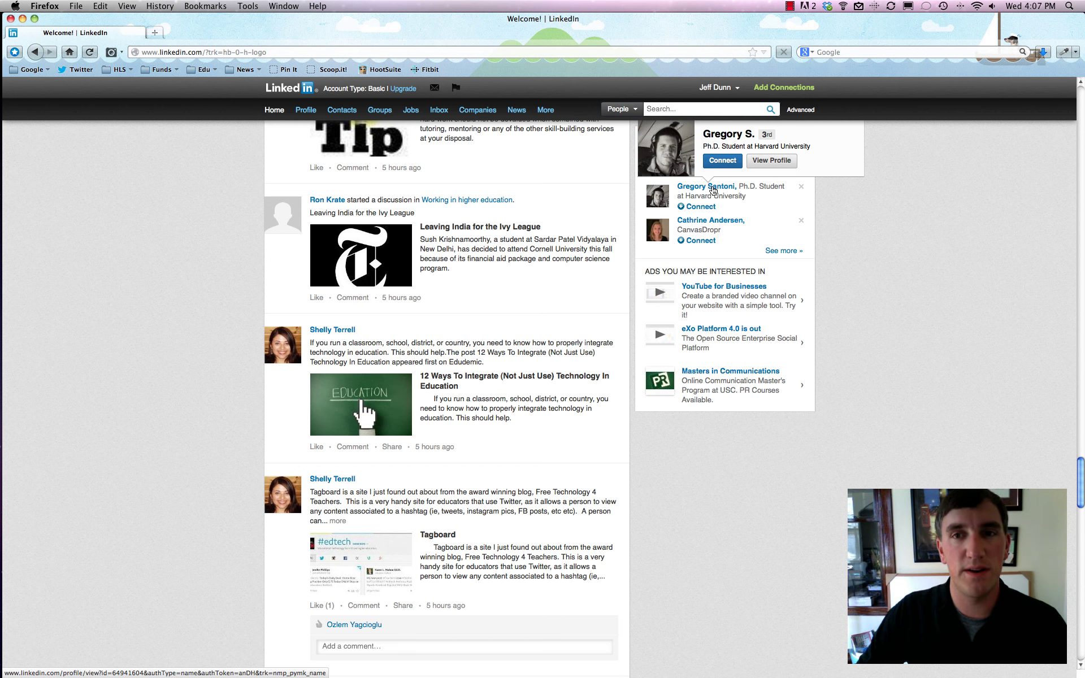
pyautogui.click(724, 162)
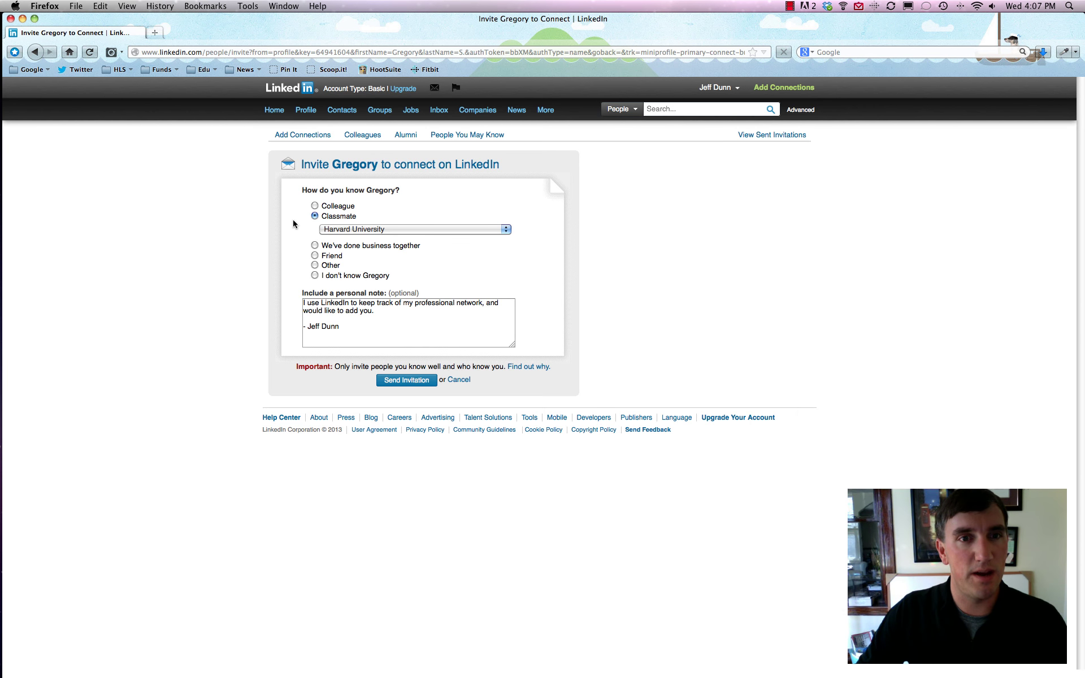
pyautogui.click(315, 206)
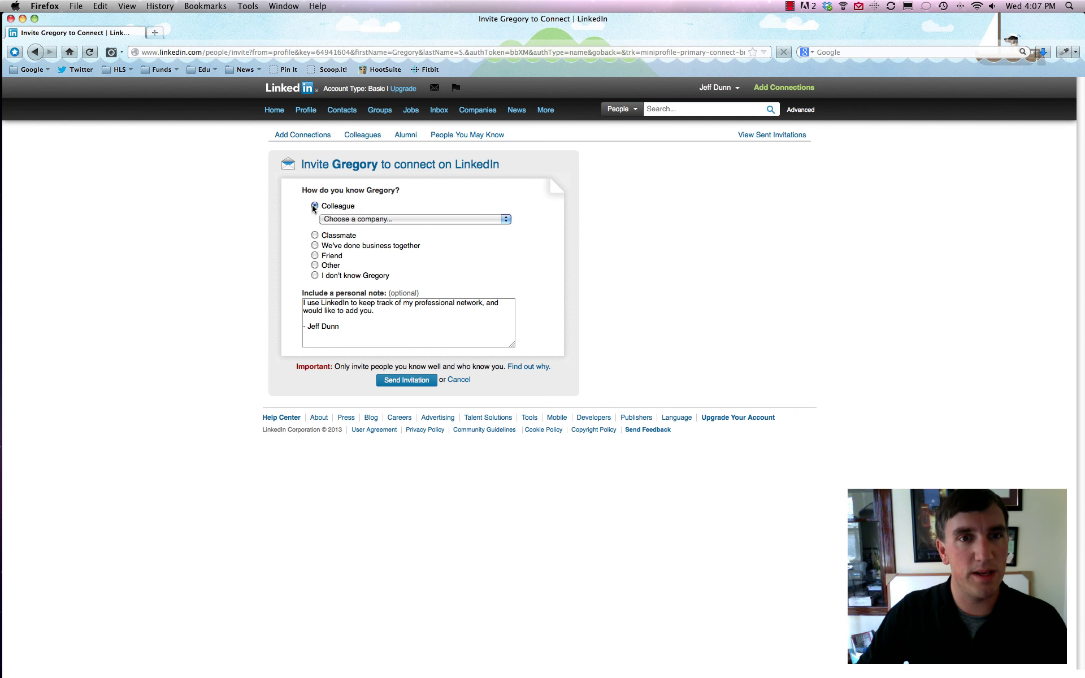
pyautogui.click(314, 235)
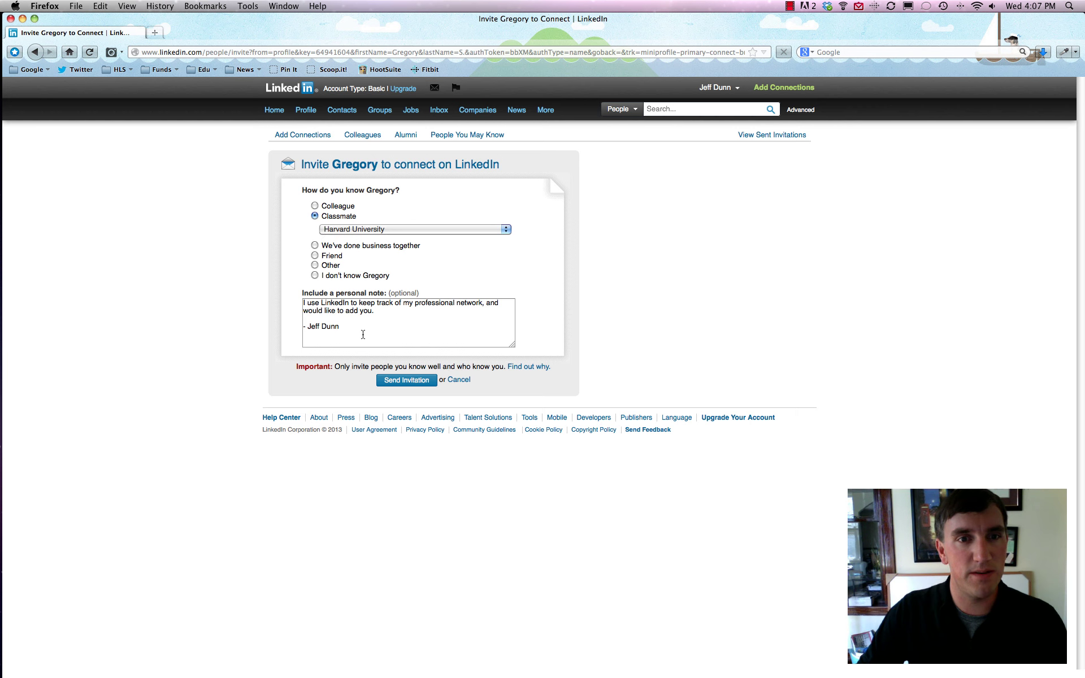
pyautogui.click(314, 206)
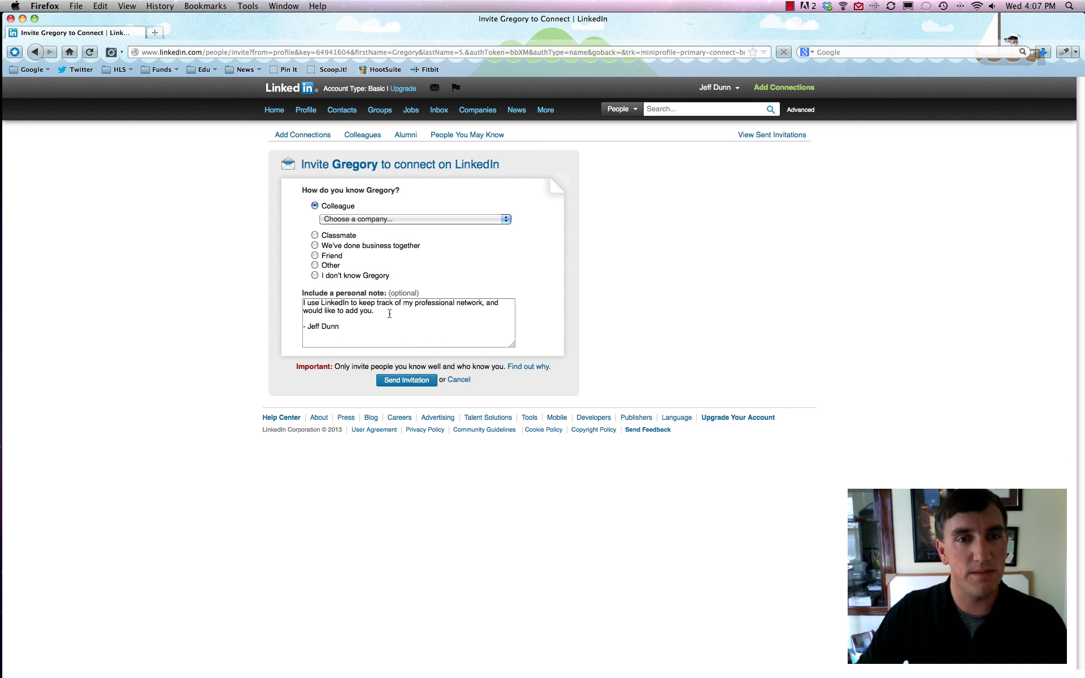
pyautogui.click(415, 380)
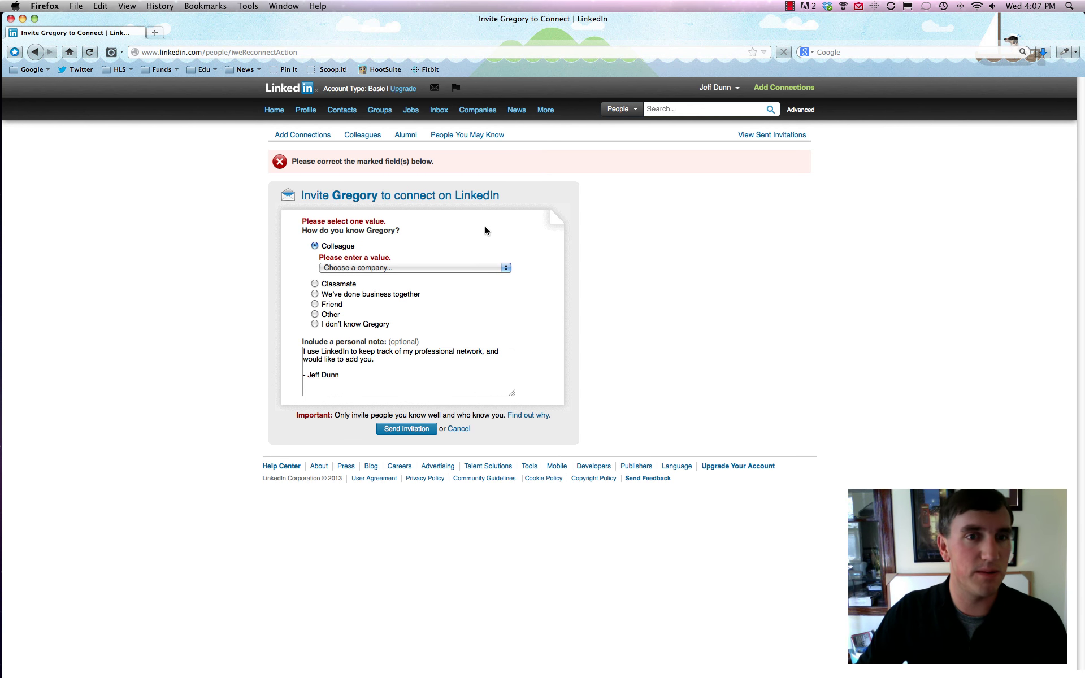
pyautogui.click(380, 268)
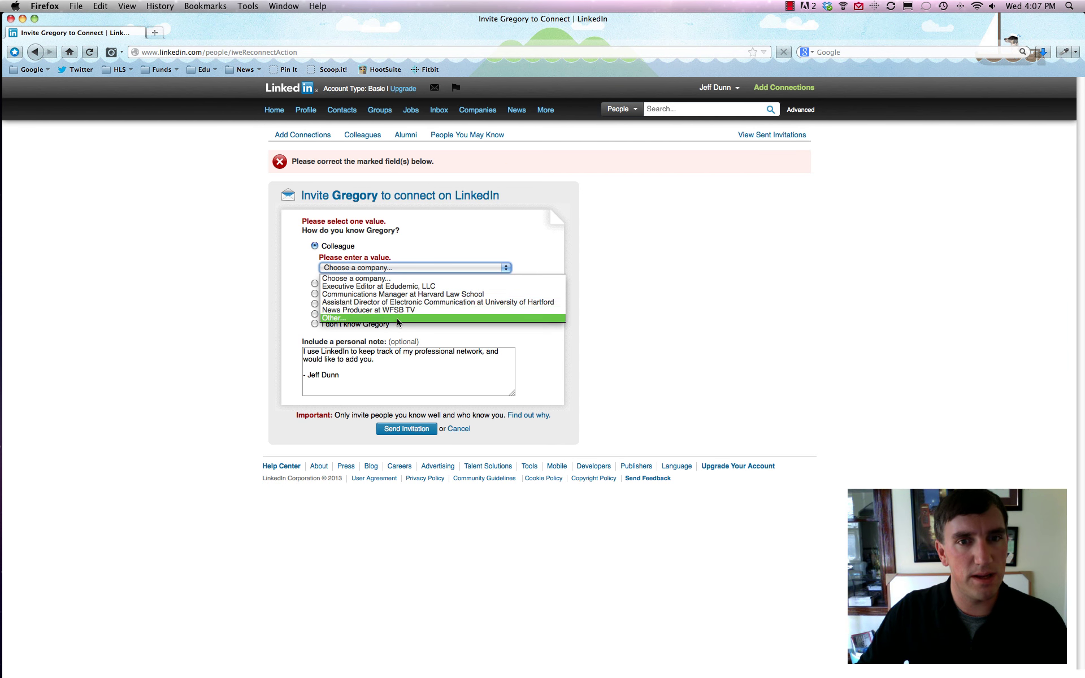
pyautogui.click(406, 296)
pyautogui.click(406, 429)
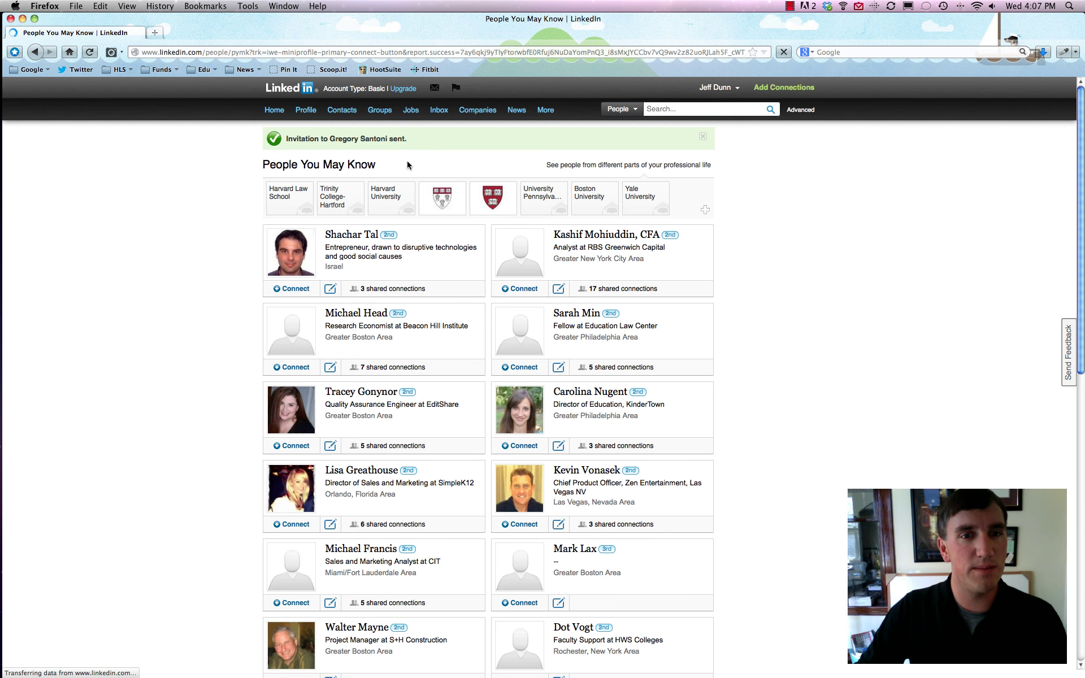
pyautogui.scroll(-15, 408, 160)
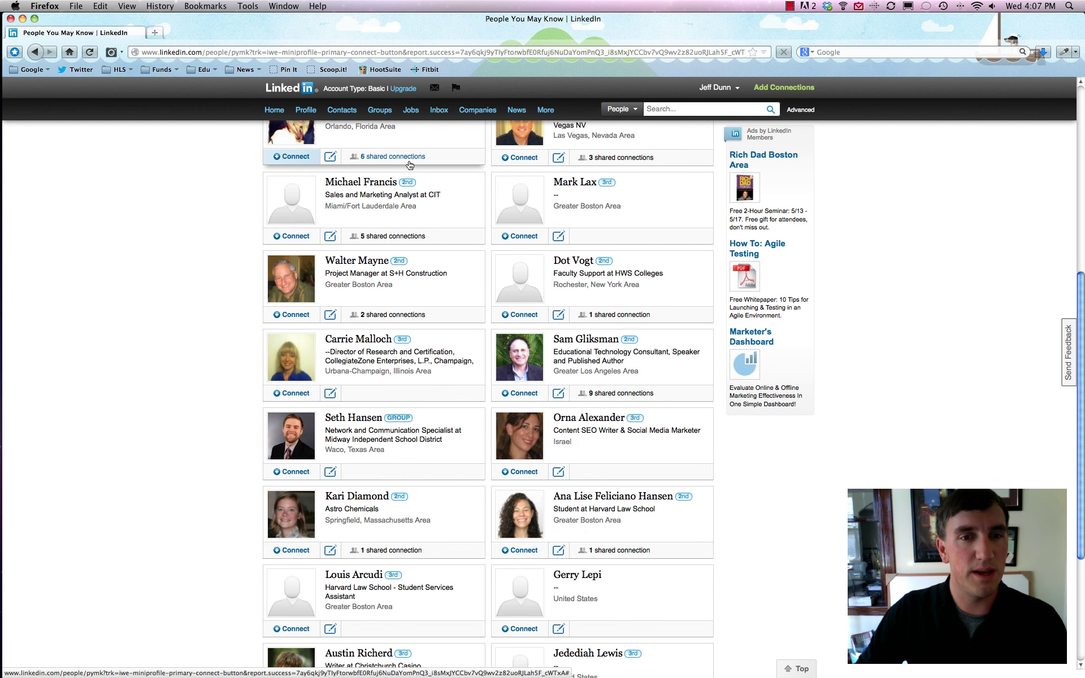
pyautogui.scroll(20, 407, 159)
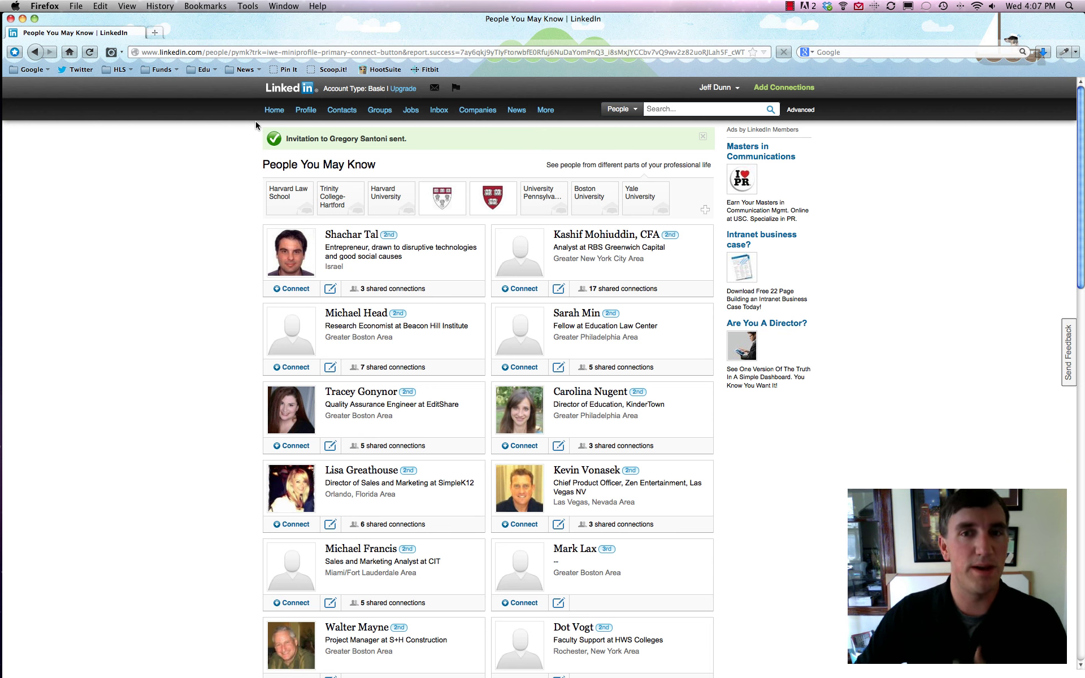
# Go from the home page to your own profile page
pyautogui.click(288, 90)
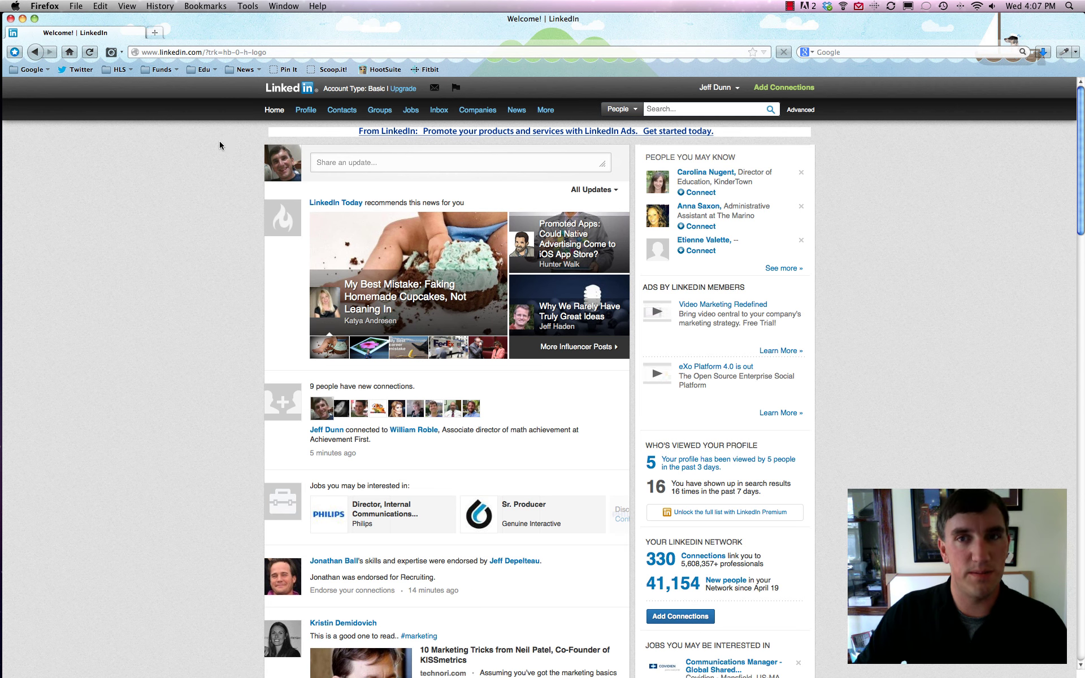
pyautogui.click(309, 112)
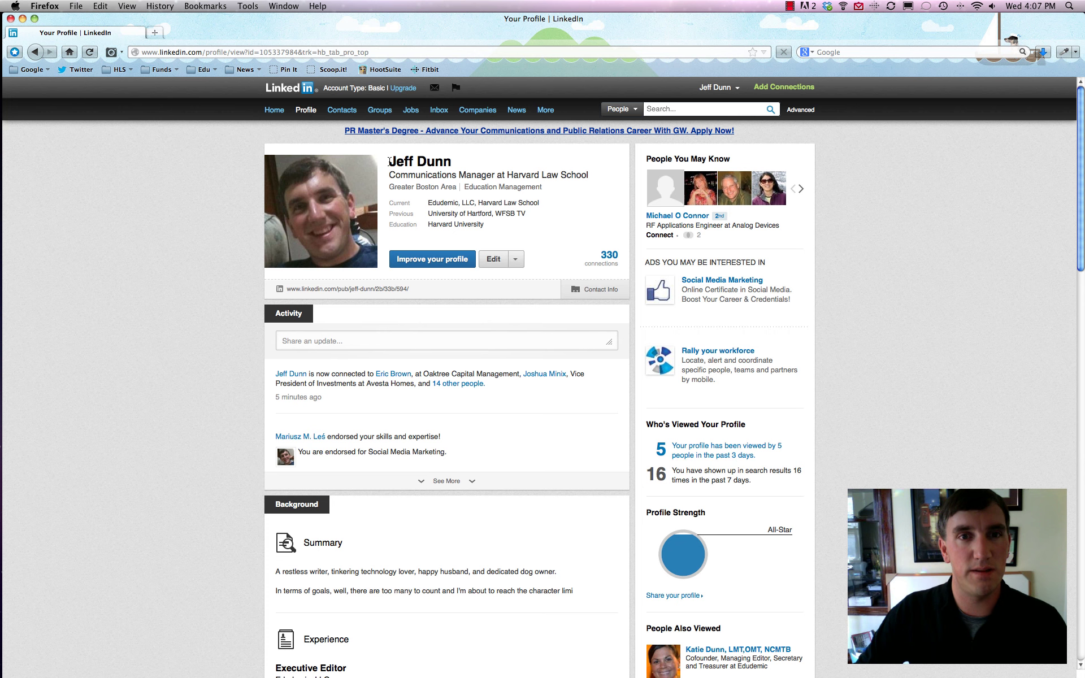
pyautogui.moveTo(390, 161); pyautogui.dragTo(594, 221)
pyautogui.click(593, 206)
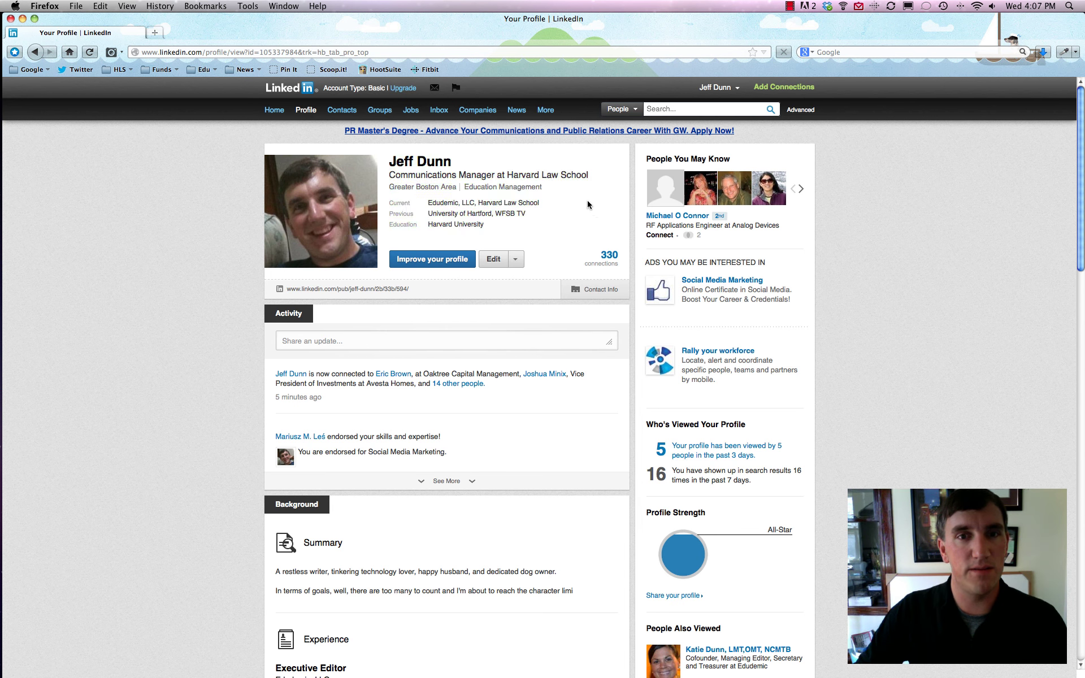
# Scroll down past Education, Recommendations and Connections to the Groups and Following sections
pyautogui.scroll(-10, 588, 201)
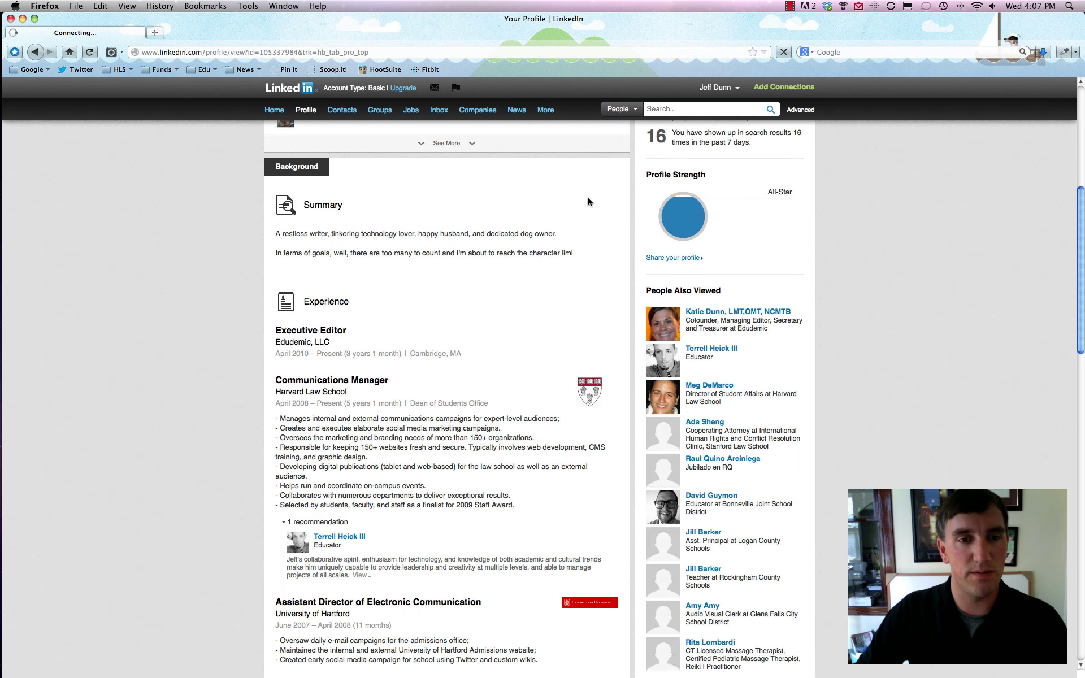
pyautogui.scroll(3, 588, 201)
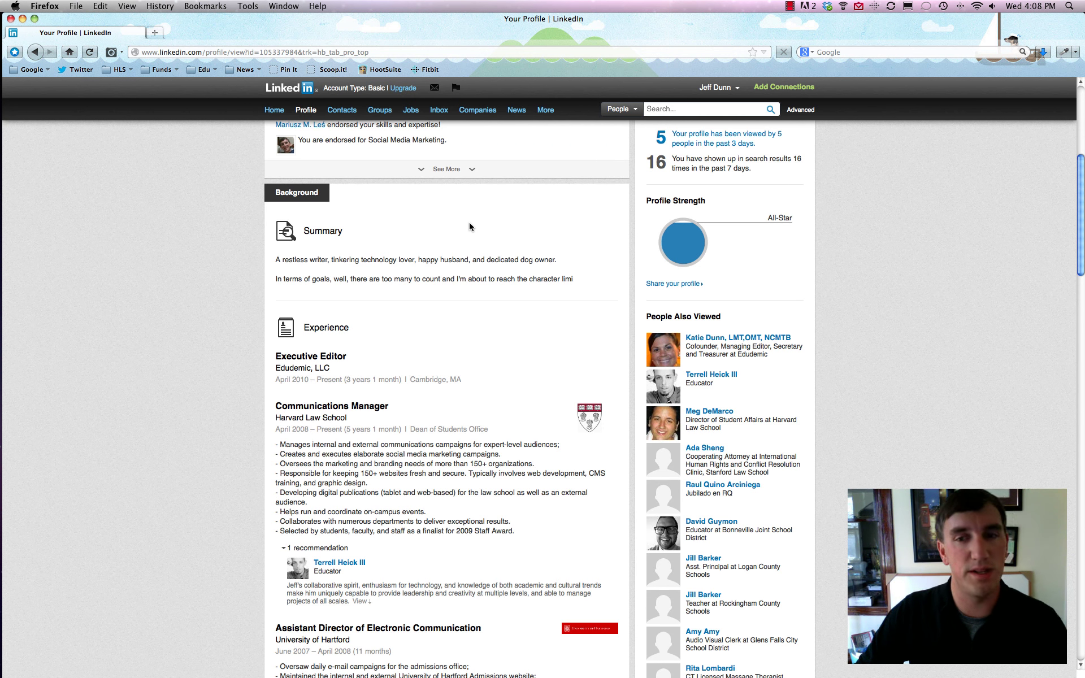
pyautogui.scroll(-1, 469, 222)
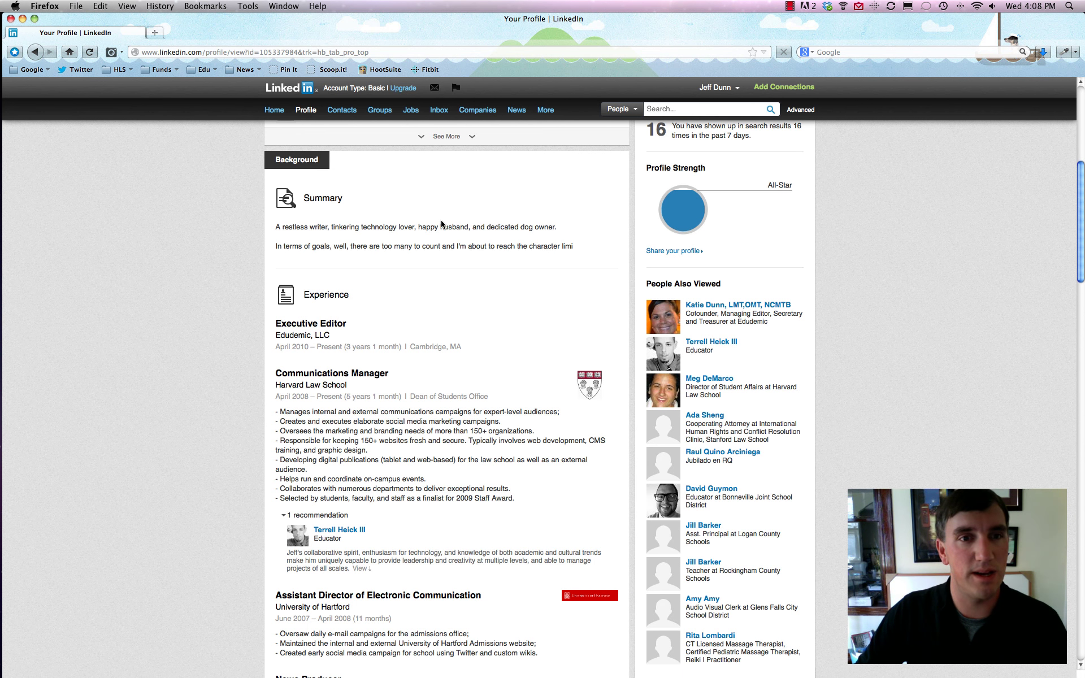
pyautogui.scroll(-10, 389, 208)
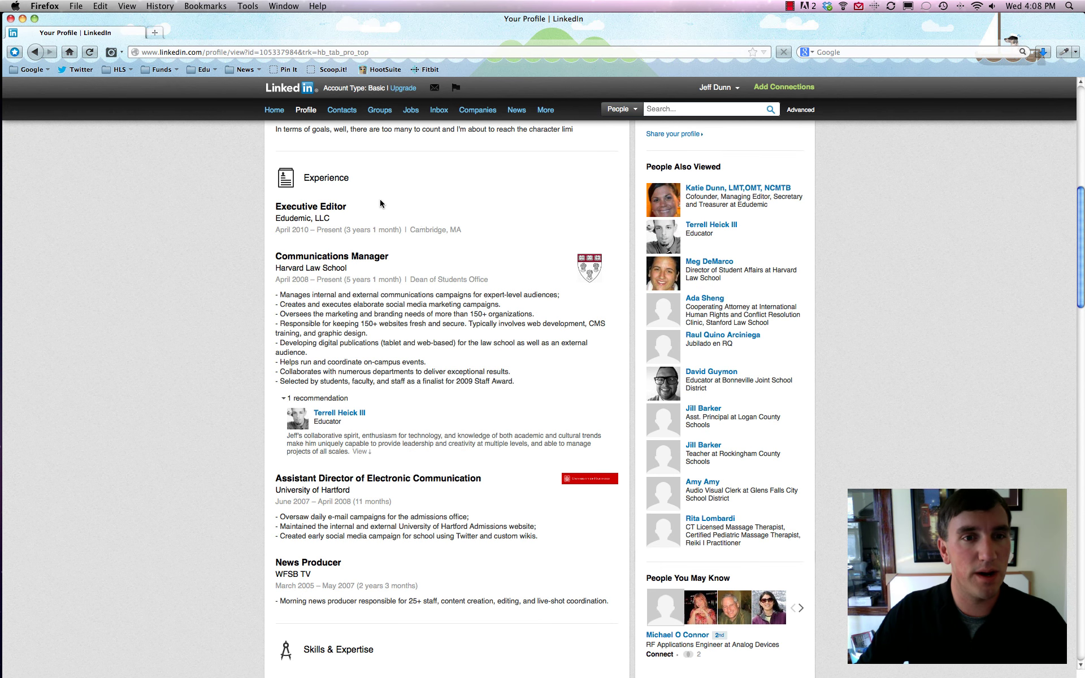
pyautogui.scroll(-7, 420, 220)
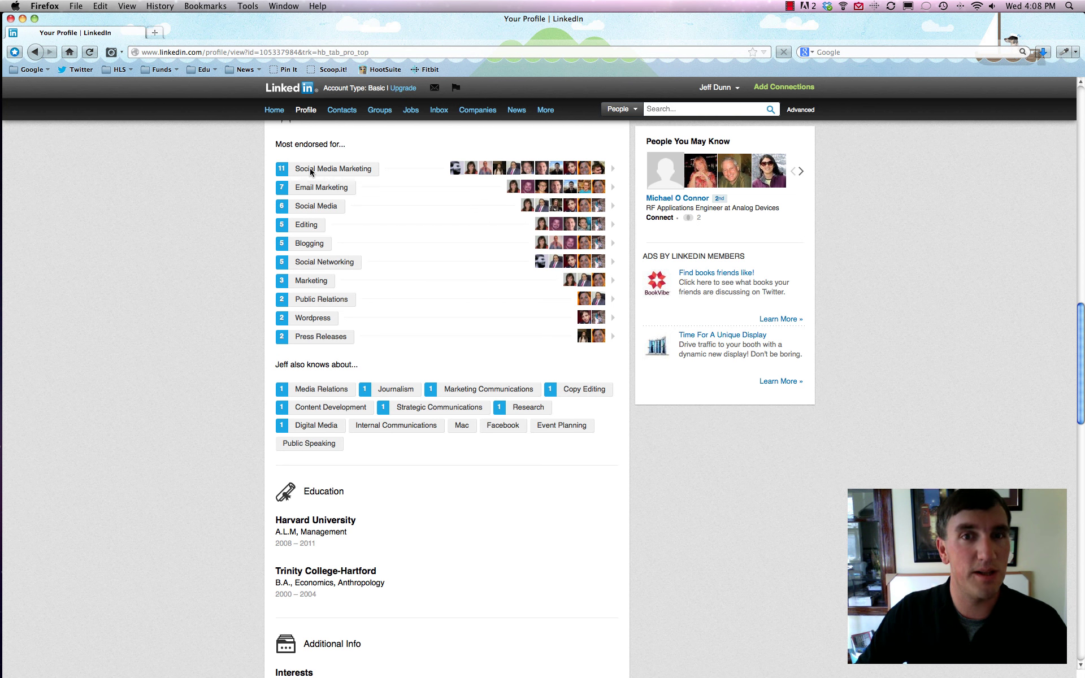
pyautogui.scroll(-10, 184, 194)
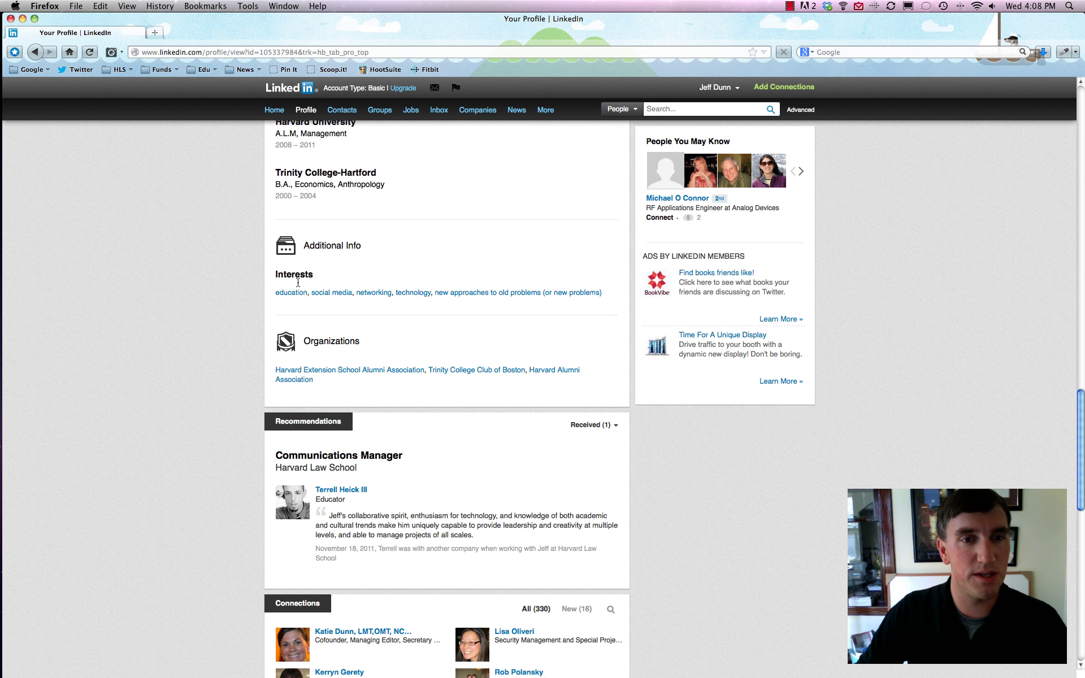
pyautogui.scroll(-1, 379, 289)
pyautogui.scroll(-5, 379, 289)
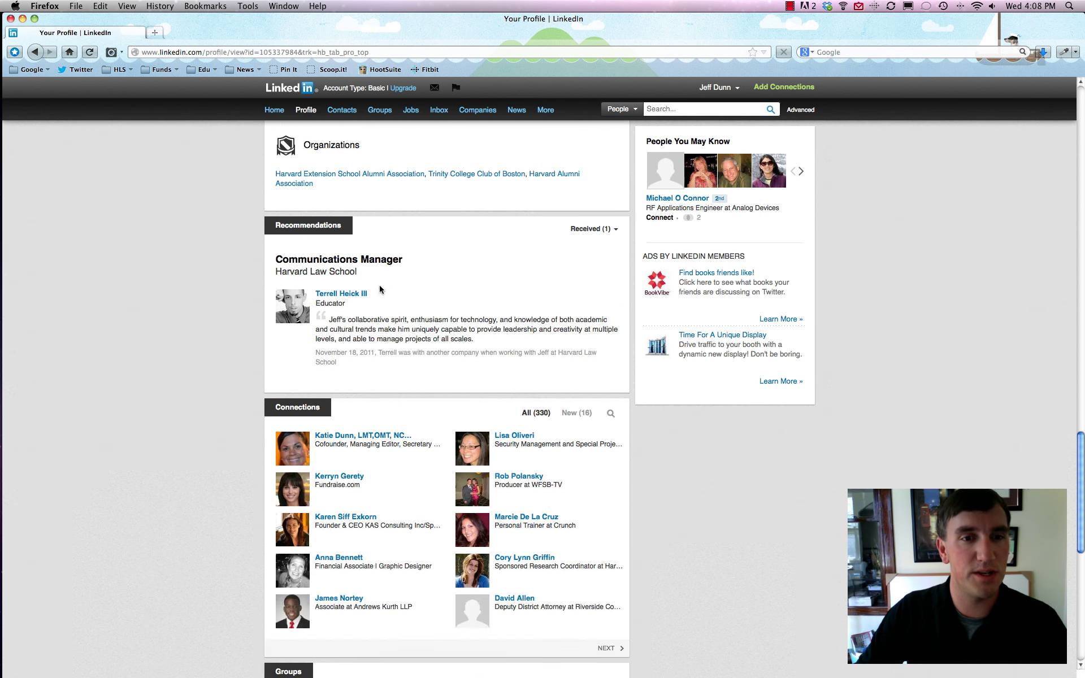
pyautogui.scroll(-4, 472, 271)
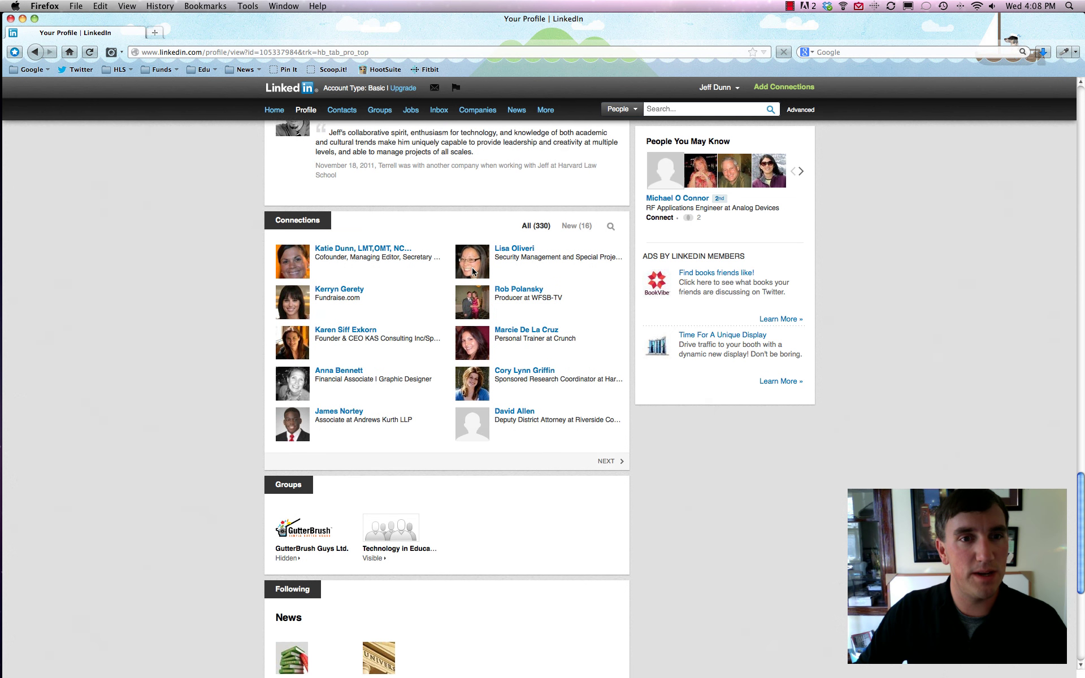
pyautogui.scroll(-4, 441, 271)
pyautogui.scroll(-2, 441, 271)
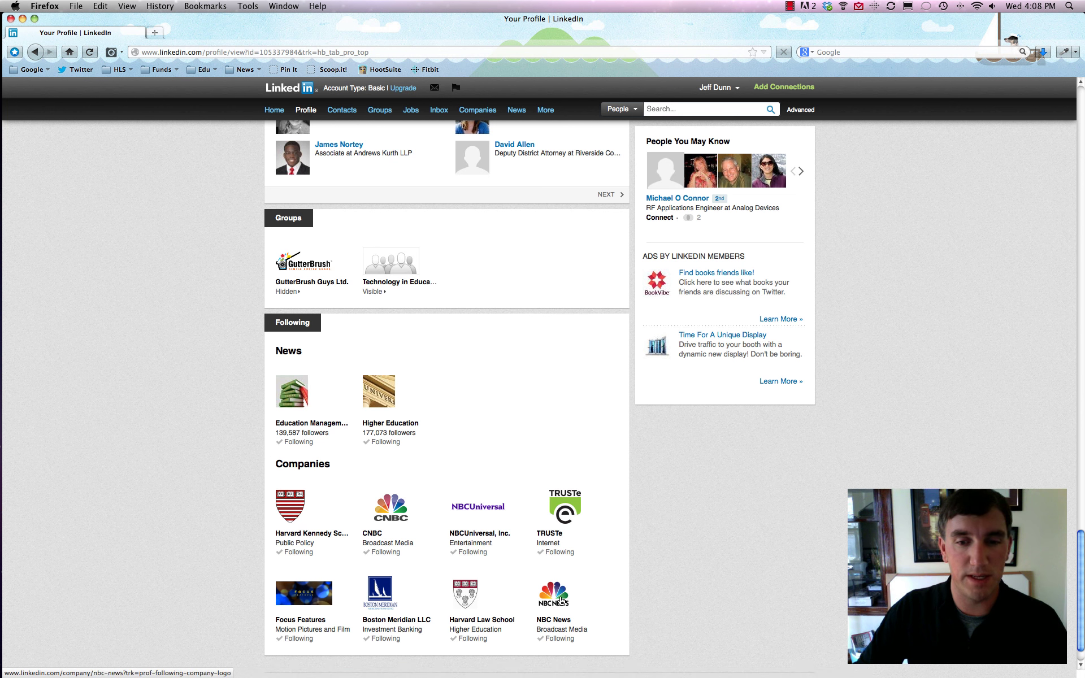
pyautogui.click(584, 601)
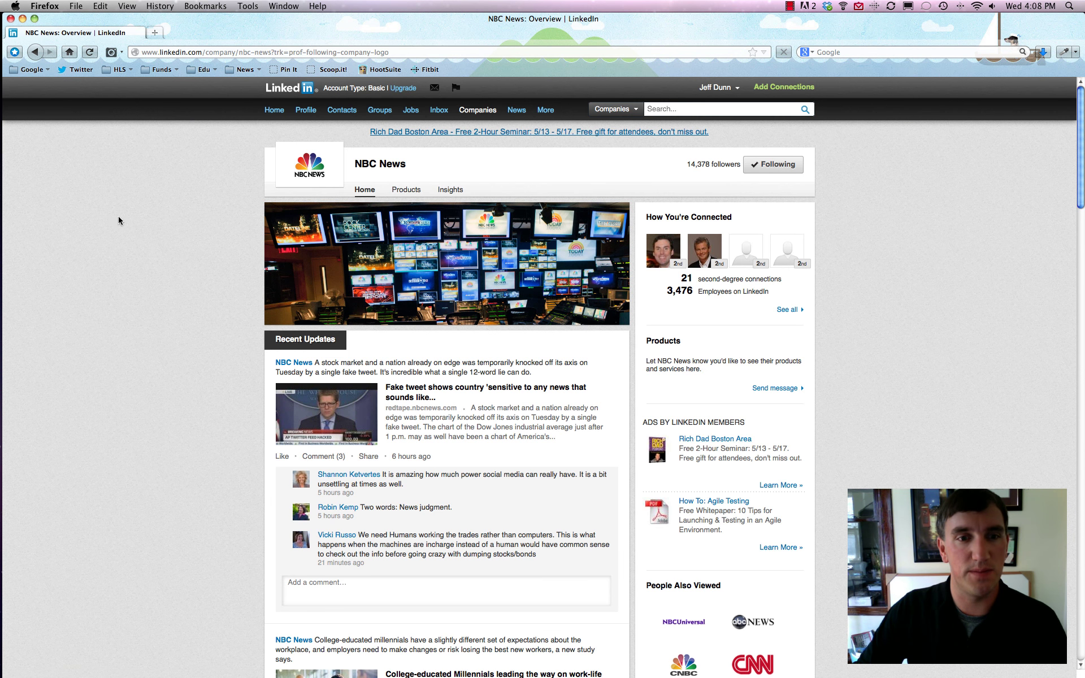
pyautogui.scroll(-5, 122, 217)
pyautogui.scroll(-3, 122, 204)
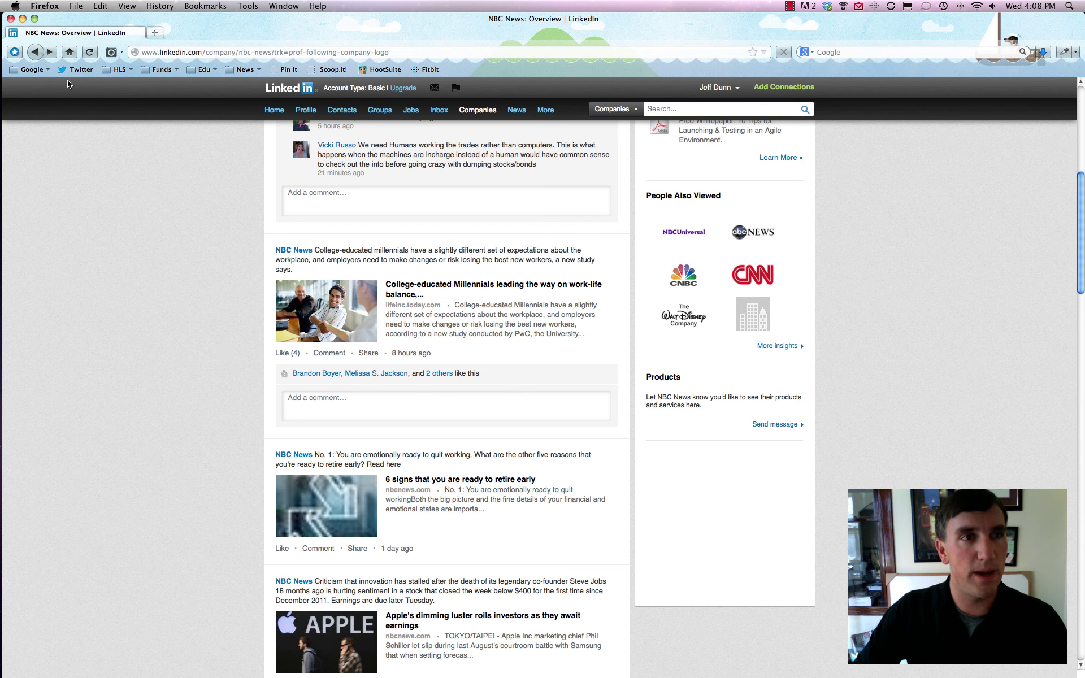
pyautogui.click(32, 52)
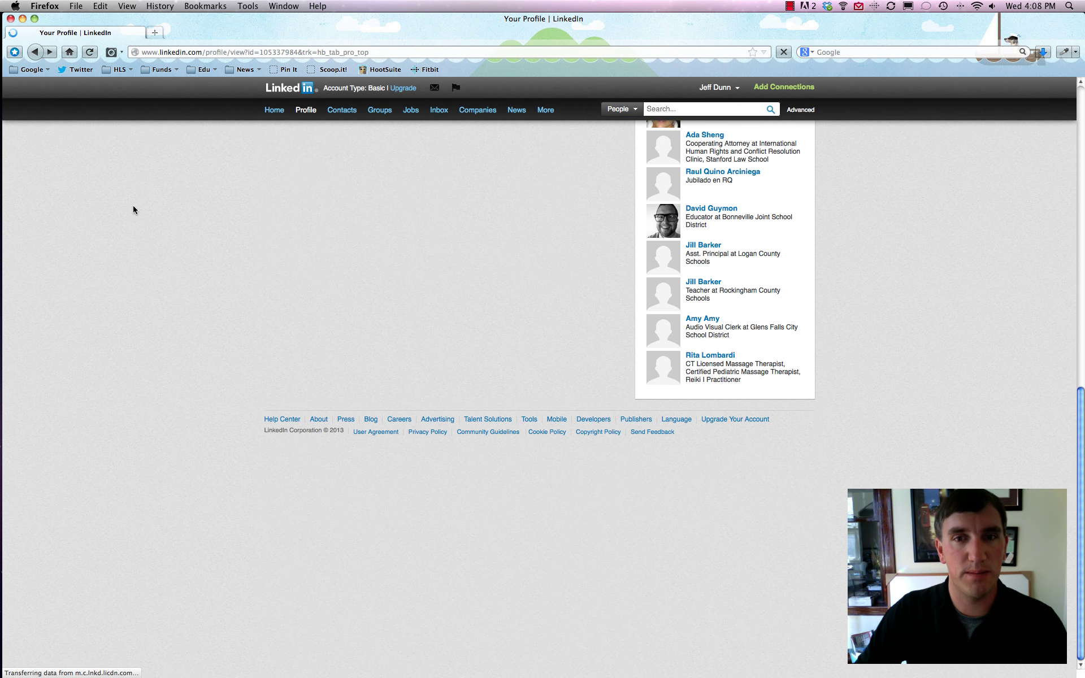
# Choose Create profile in another language from the dropdown beside Edit
pyautogui.scroll(20, 136, 210)
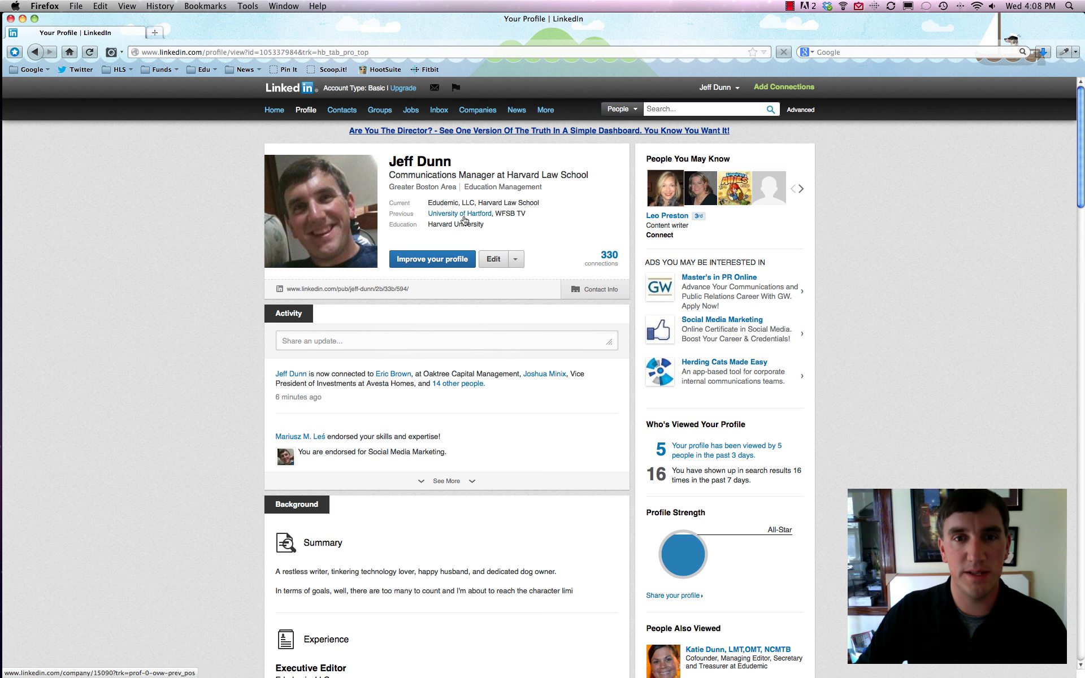
pyautogui.click(519, 263)
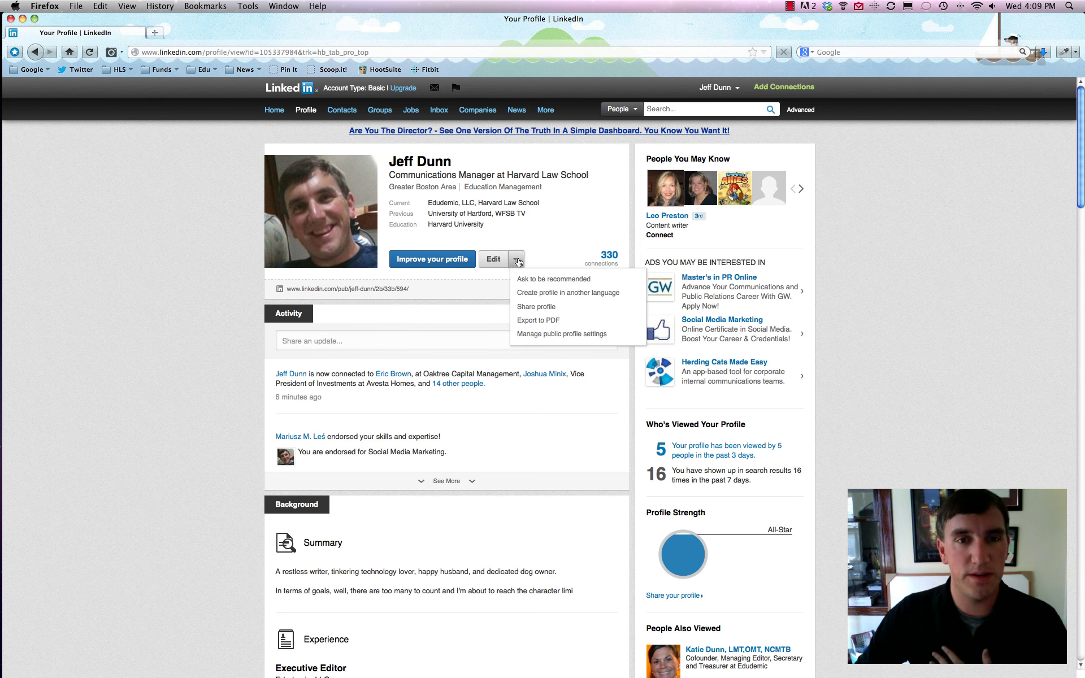
pyautogui.click(516, 261)
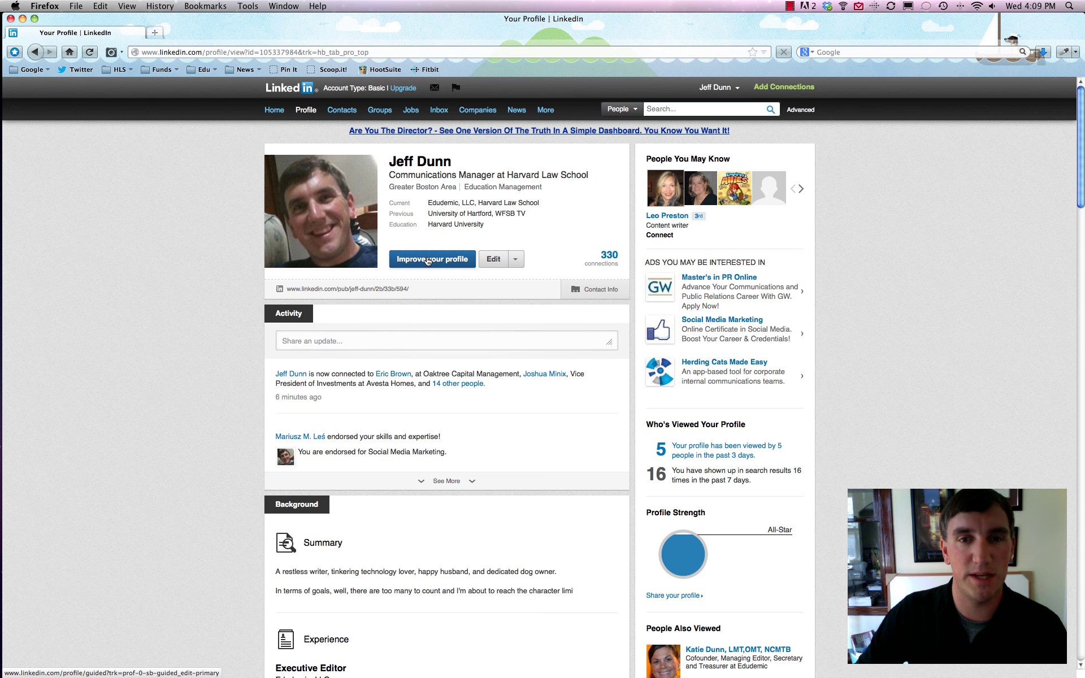
pyautogui.scroll(-5, 434, 260)
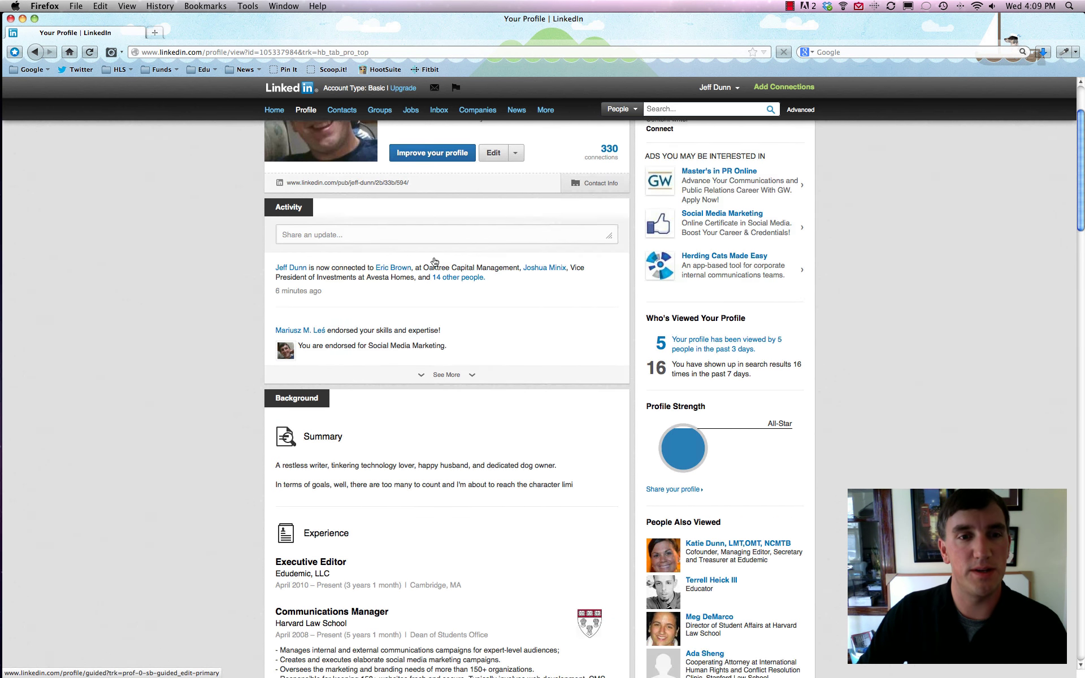
pyautogui.scroll(5, 436, 256)
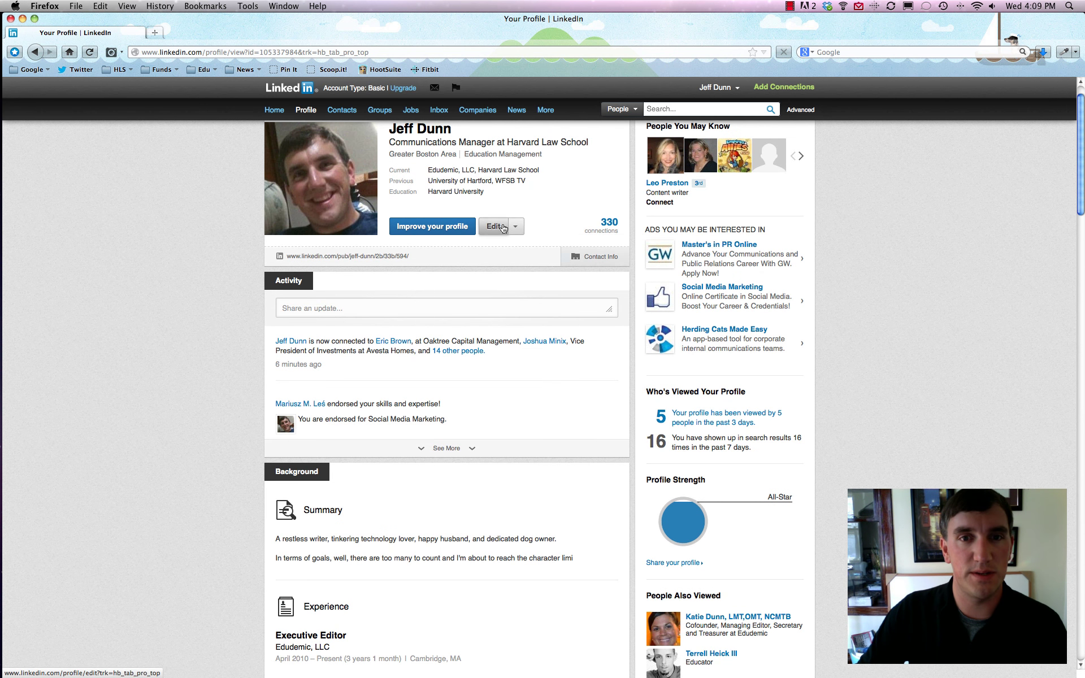
pyautogui.click(515, 227)
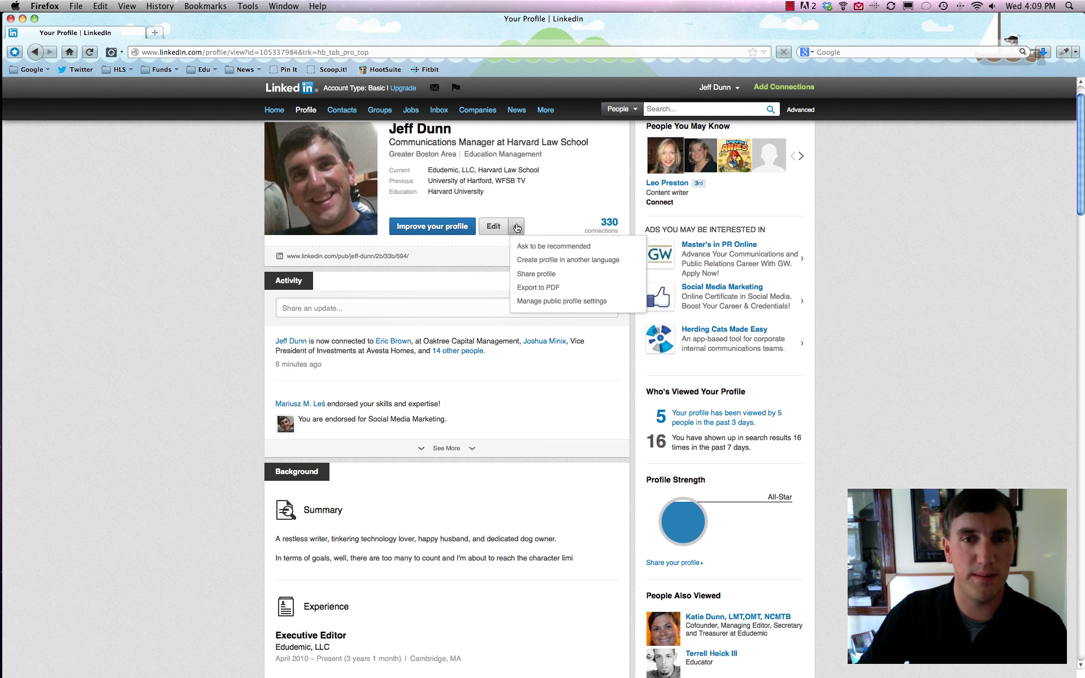
pyautogui.click(516, 227)
pyautogui.click(516, 227)
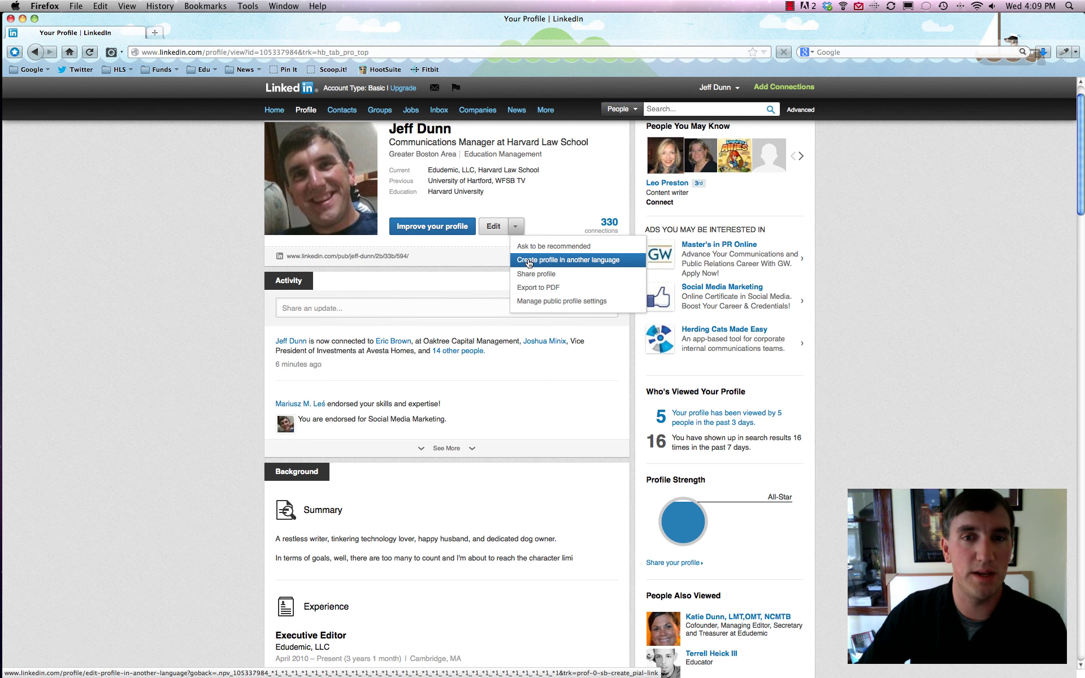
pyautogui.click(532, 263)
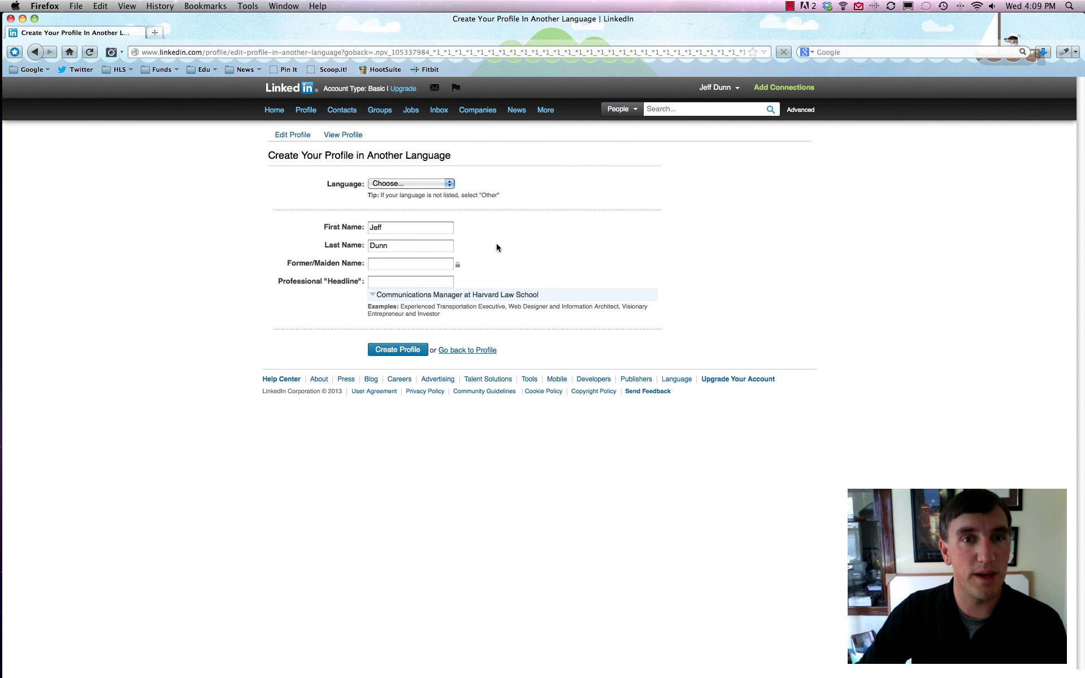
# Browse the Language list without choosing one, then go back to the profile
pyautogui.click(385, 185)
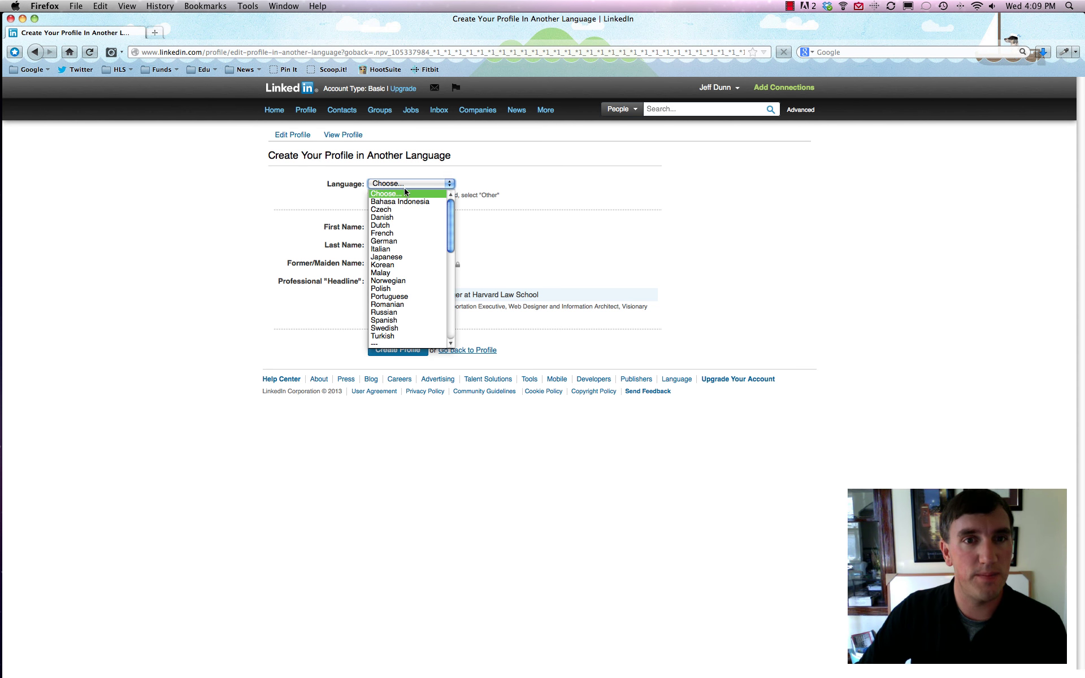
pyautogui.scroll(-3, 409, 209)
pyautogui.scroll(-6, 409, 211)
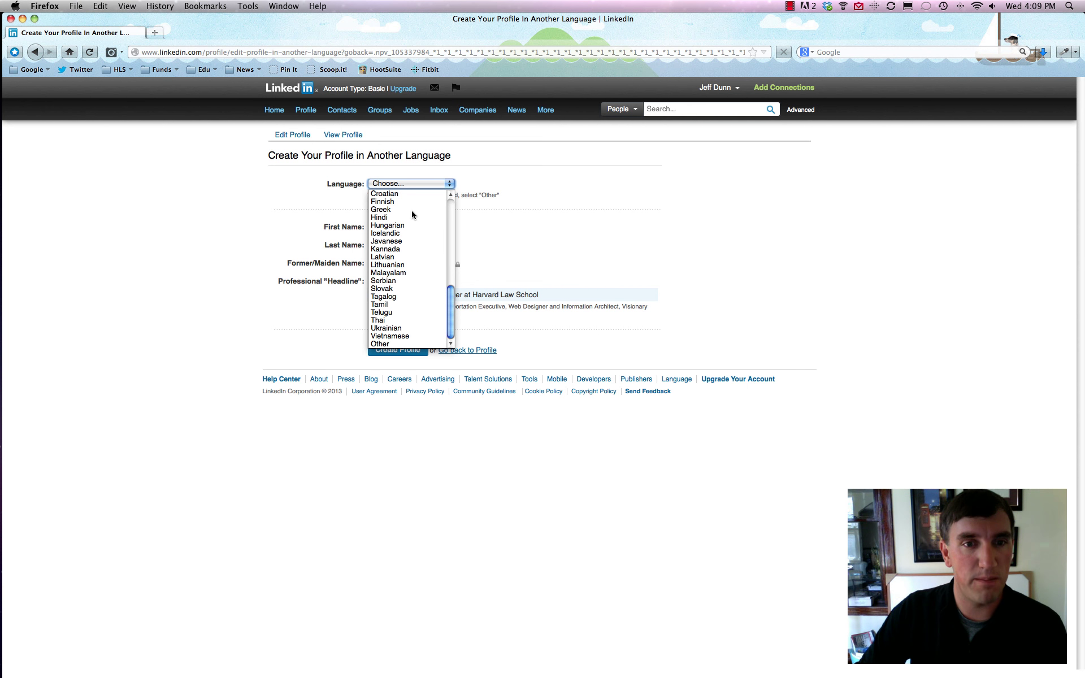
pyautogui.click(336, 206)
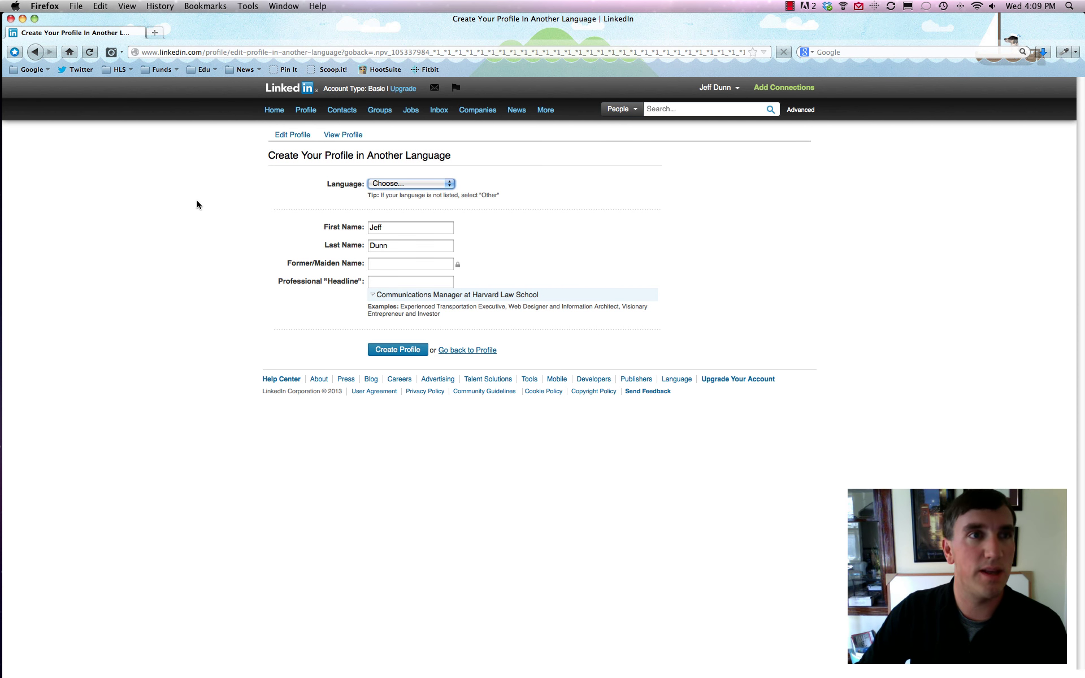
pyautogui.press('super+Left')
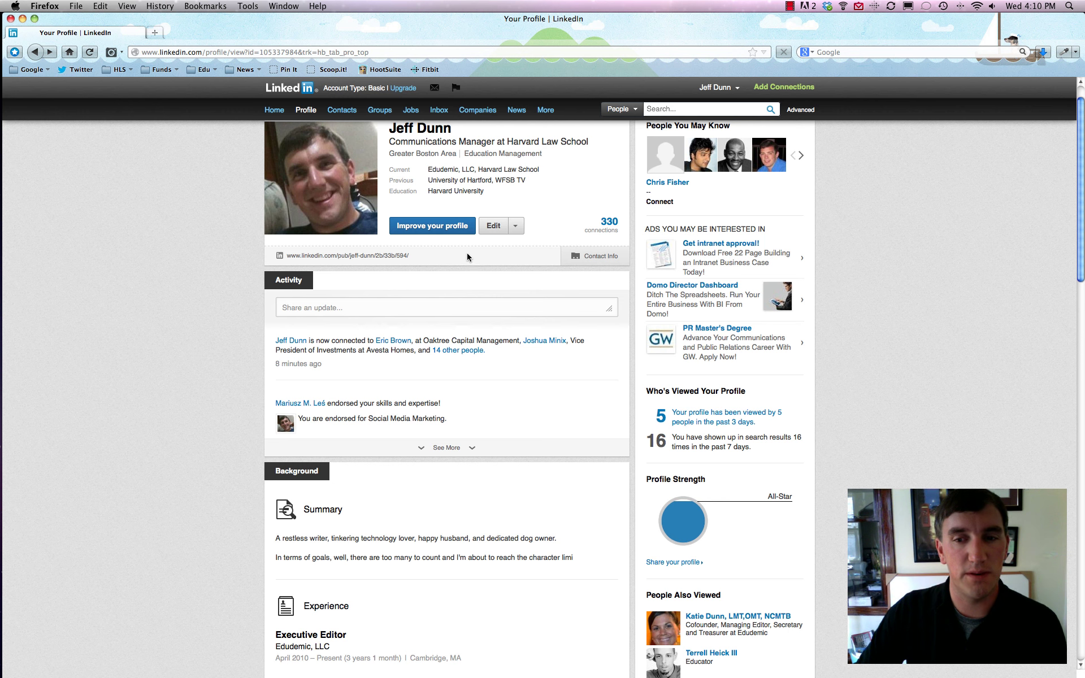
# Review the Edit dropdown options, then switch the profile into Edit Profile mode
pyautogui.click(516, 227)
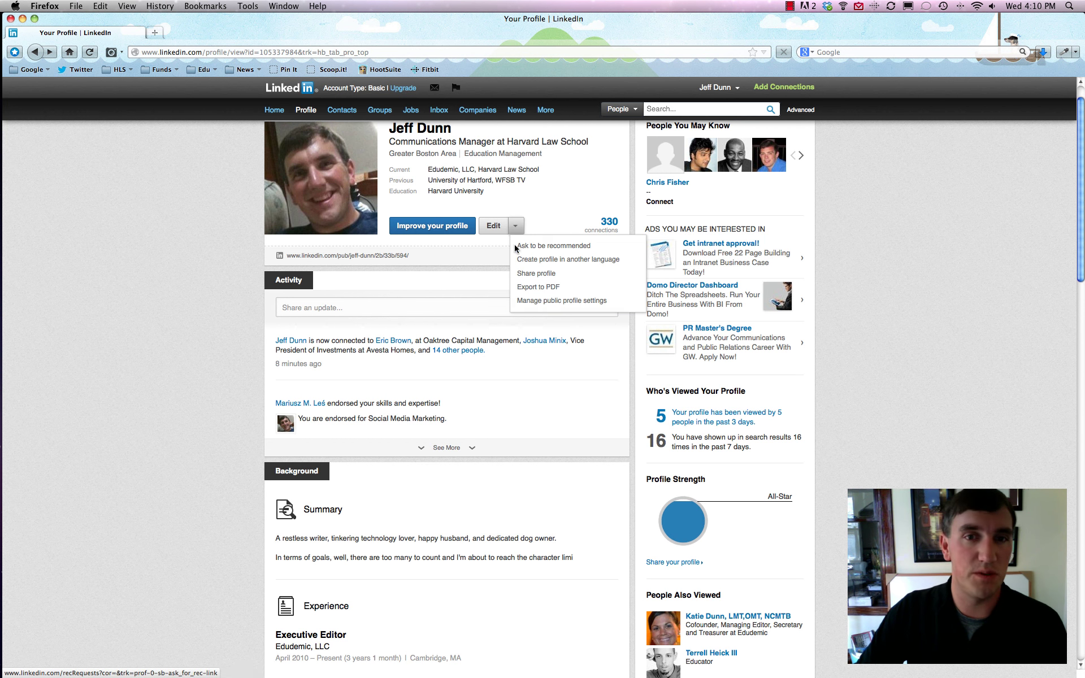
pyautogui.click(492, 226)
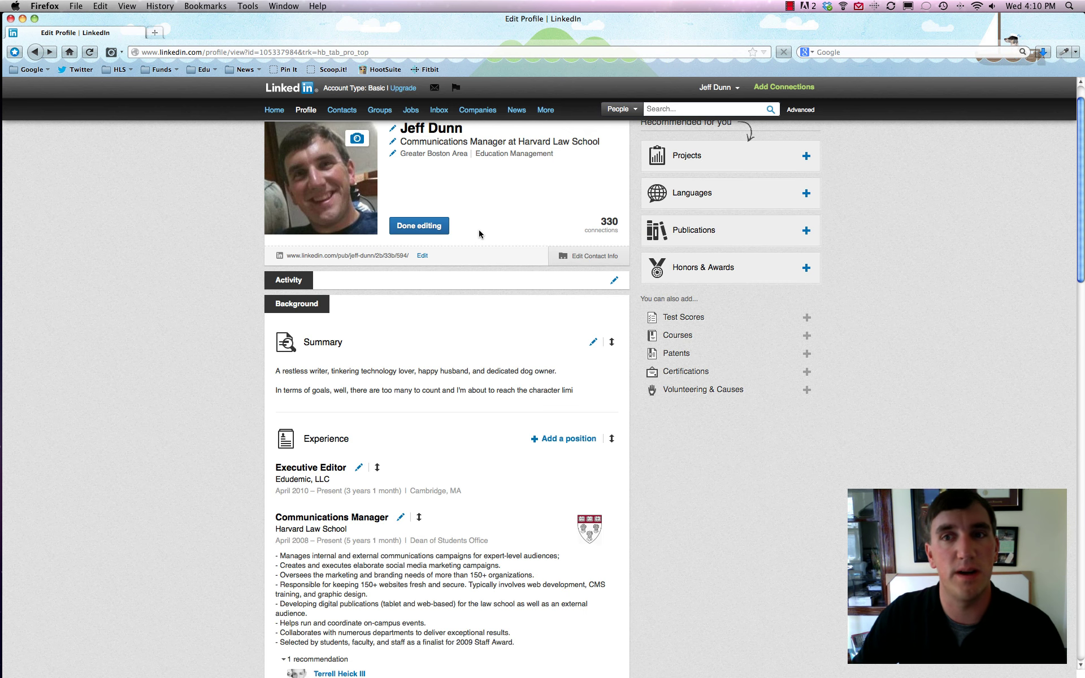
pyautogui.scroll(2, 479, 236)
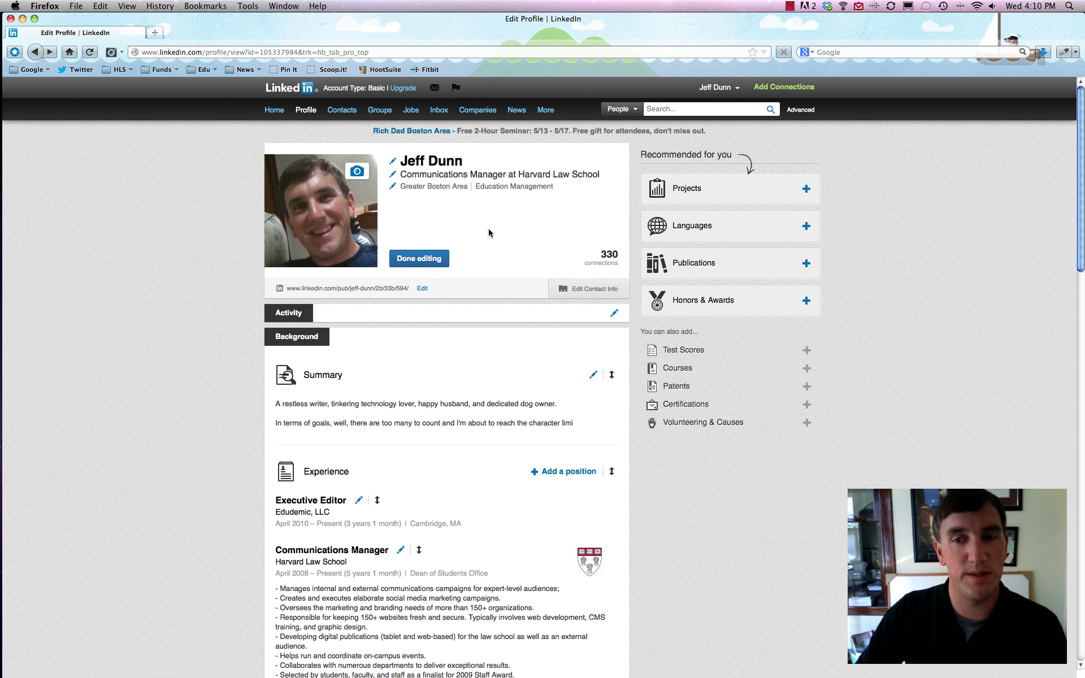
pyautogui.click(394, 165)
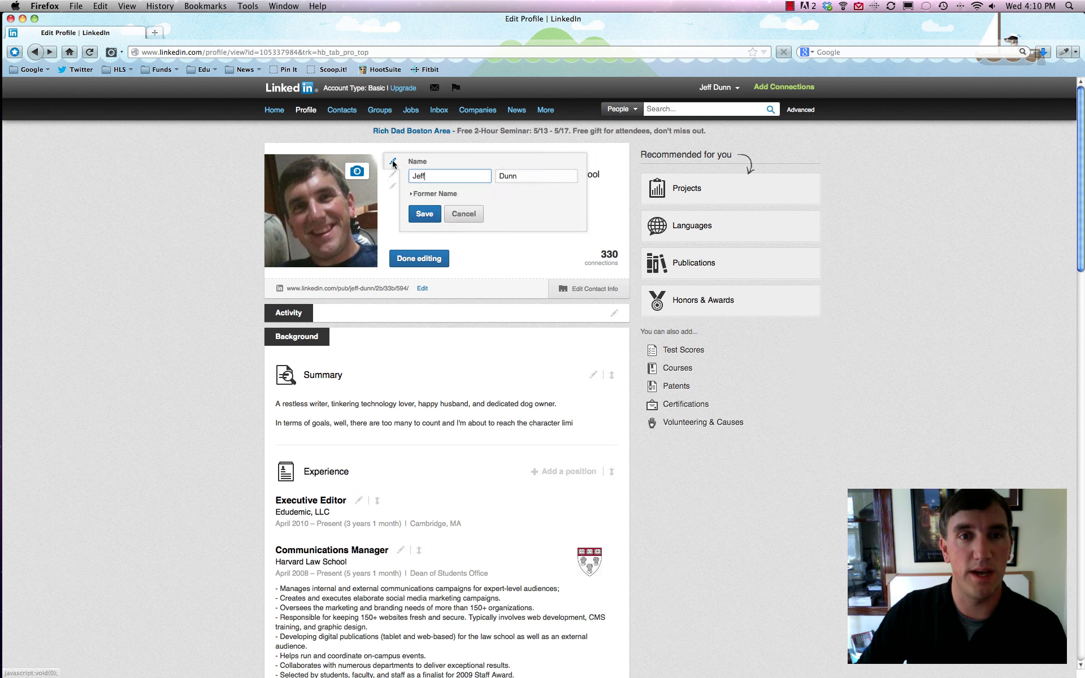
pyautogui.click(464, 213)
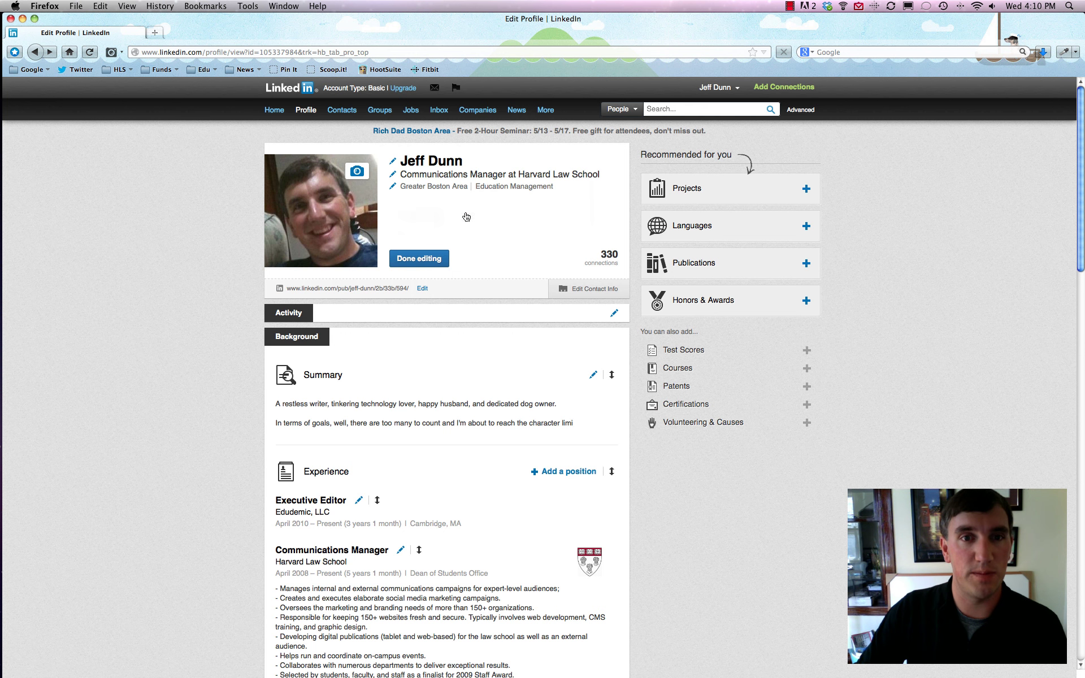
pyautogui.click(394, 178)
pyautogui.click(463, 241)
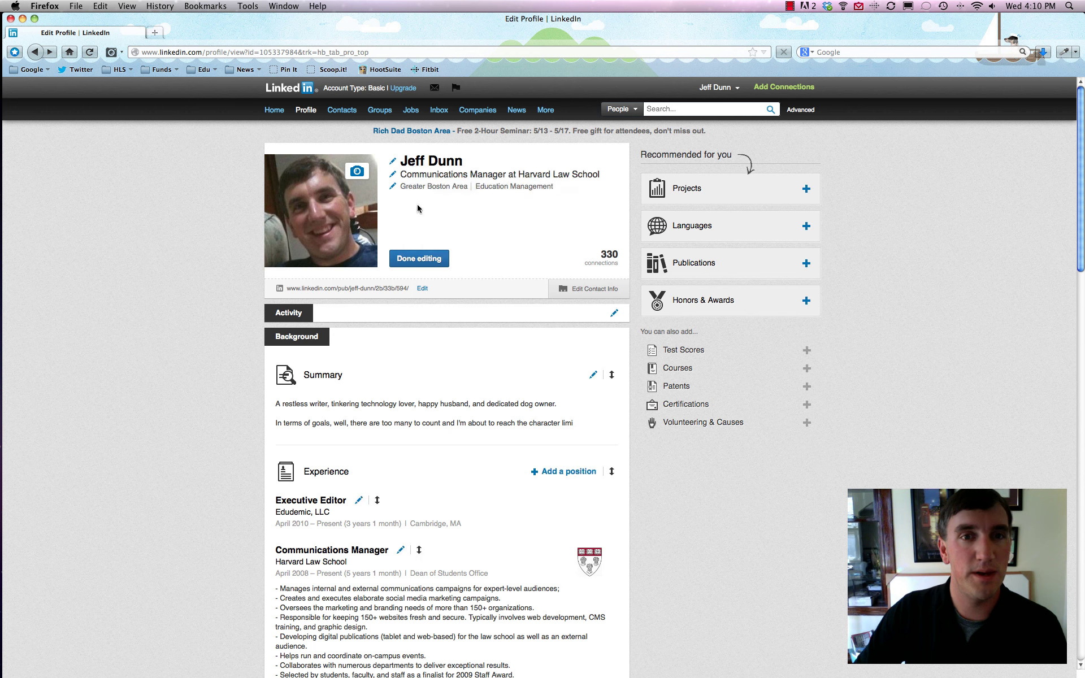
pyautogui.click(395, 187)
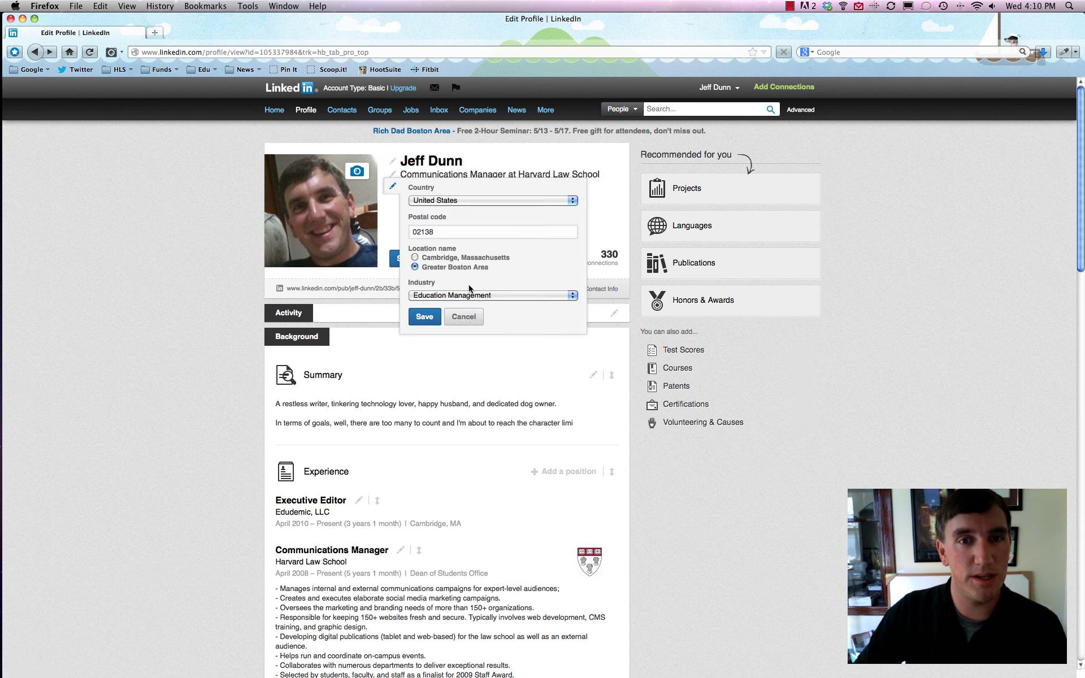
pyautogui.click(468, 315)
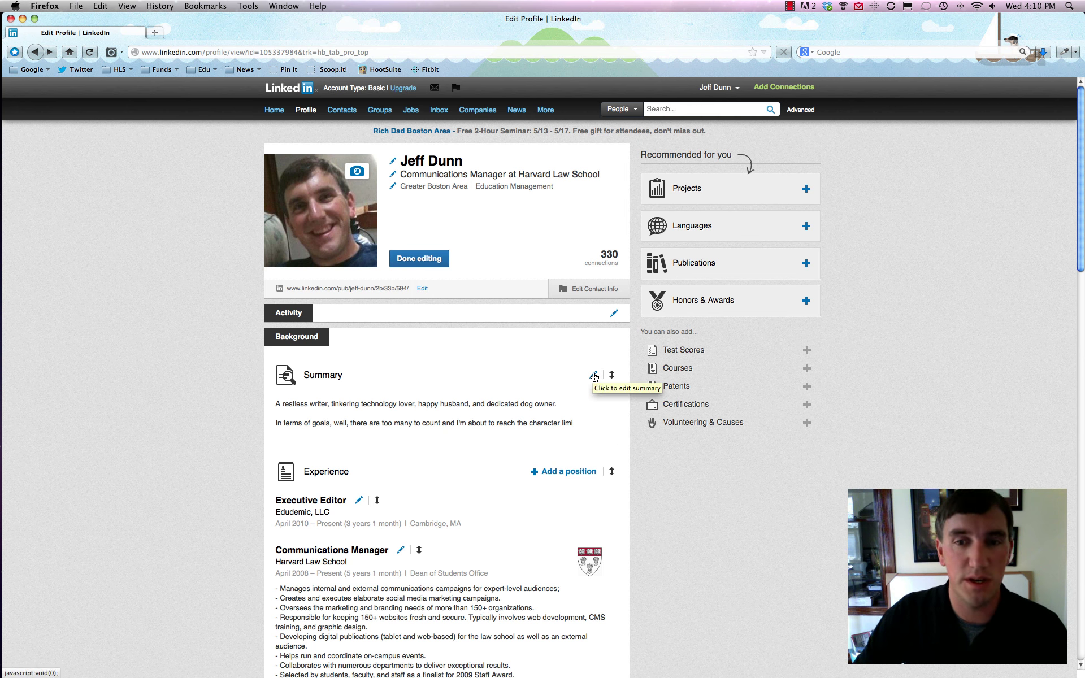
pyautogui.scroll(-6, 594, 377)
pyautogui.scroll(4, 594, 377)
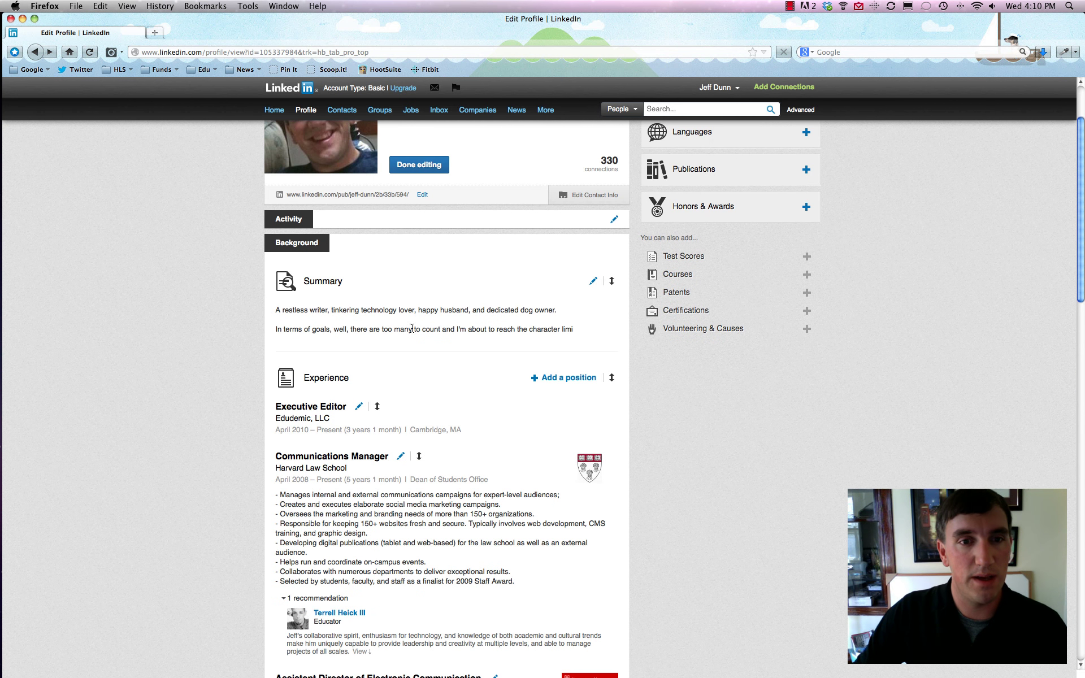
pyautogui.moveTo(275, 310); pyautogui.dragTo(471, 310)
pyautogui.click(471, 310)
pyautogui.scroll(-3, 490, 311)
pyautogui.scroll(-7, 489, 311)
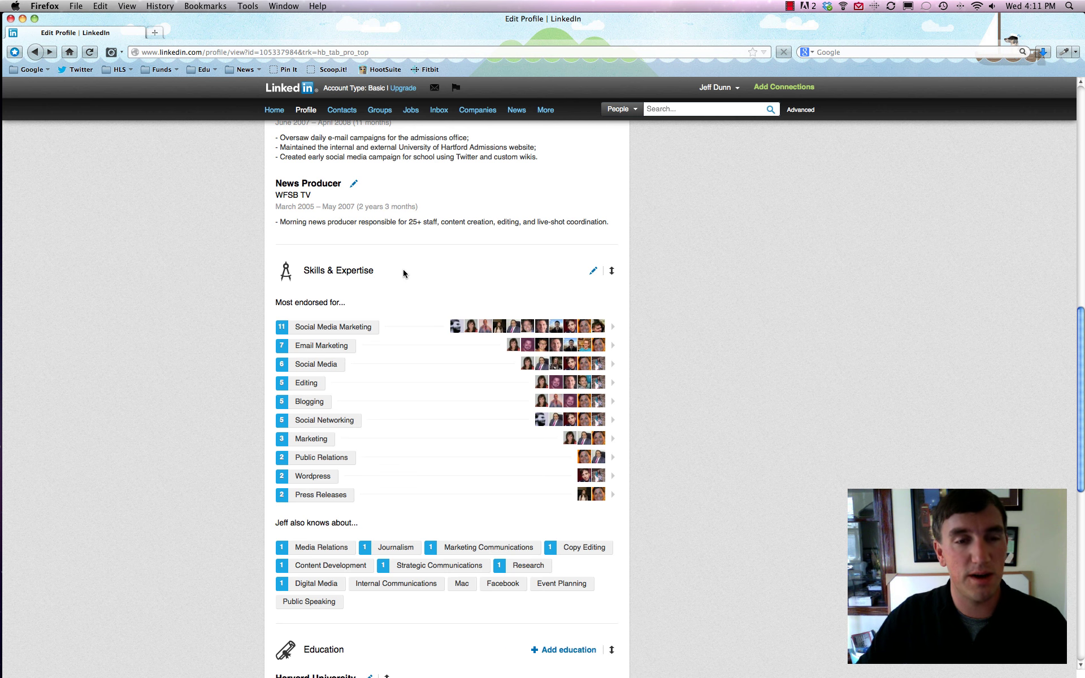
pyautogui.moveTo(325, 329)
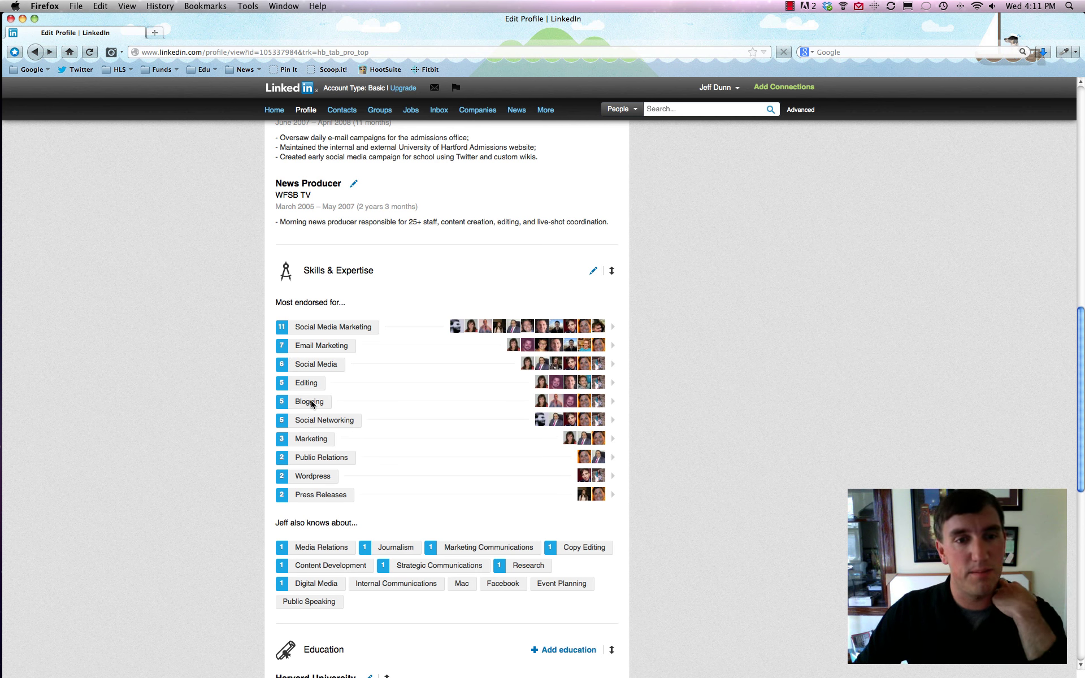
pyautogui.moveTo(312, 403)
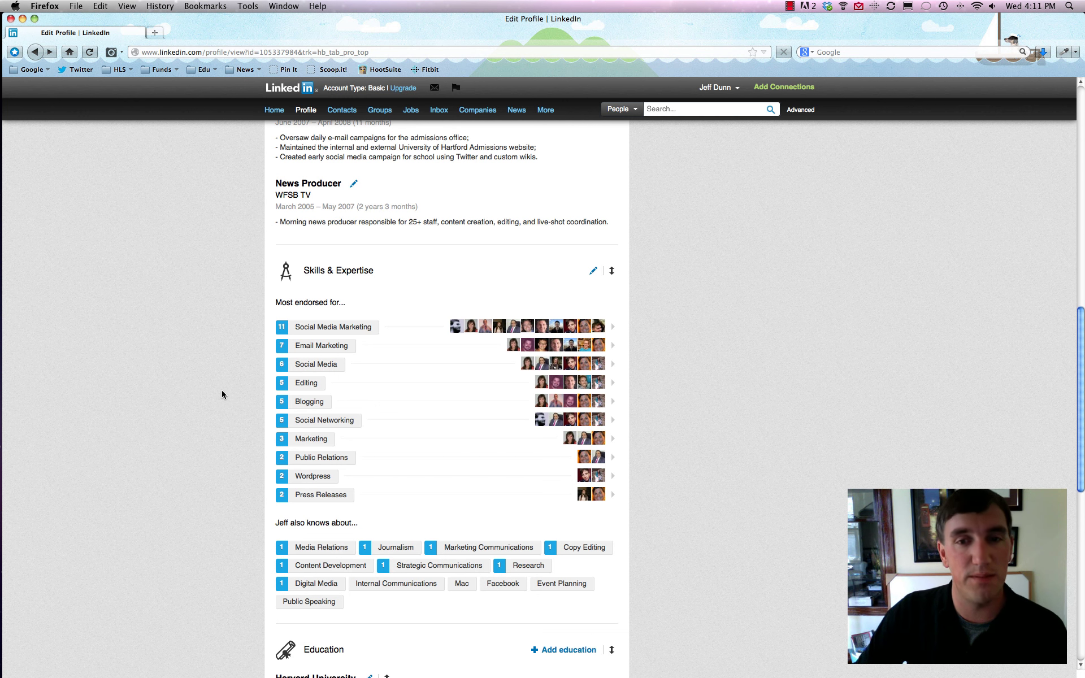
pyautogui.scroll(-10, 415, 388)
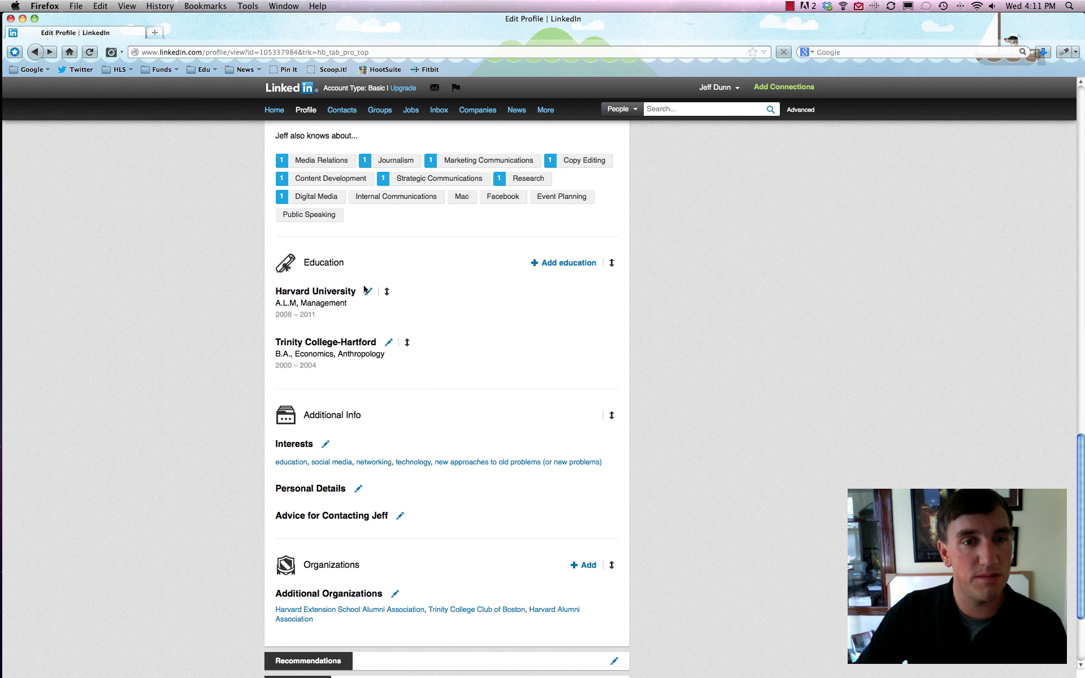
pyautogui.scroll(-2, 475, 294)
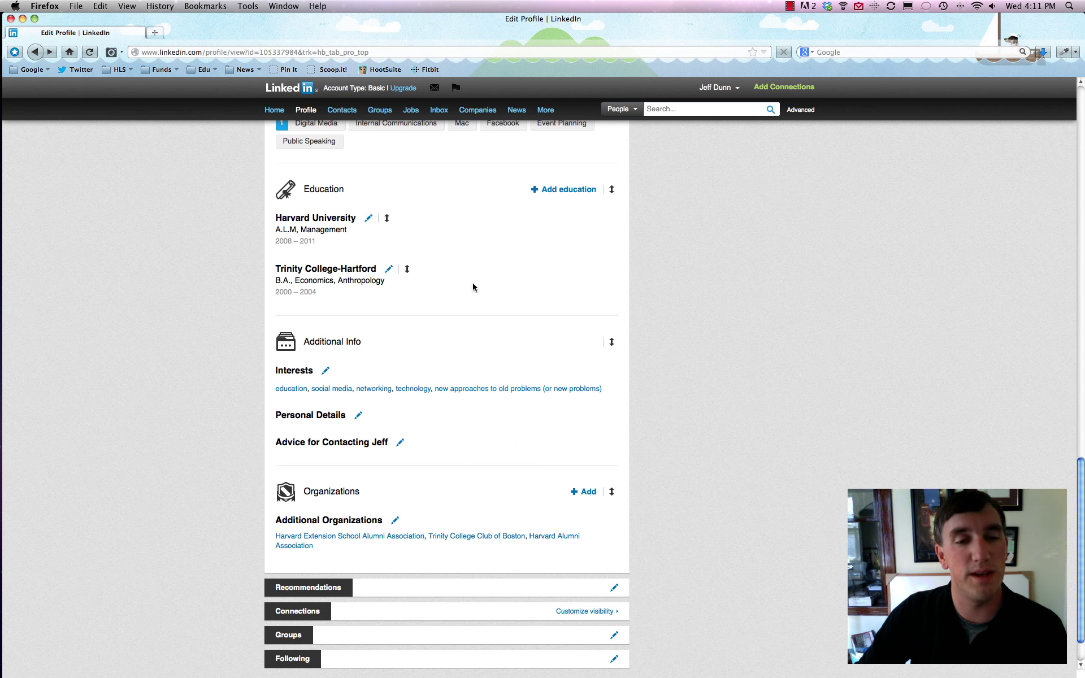
pyautogui.scroll(-2, 472, 282)
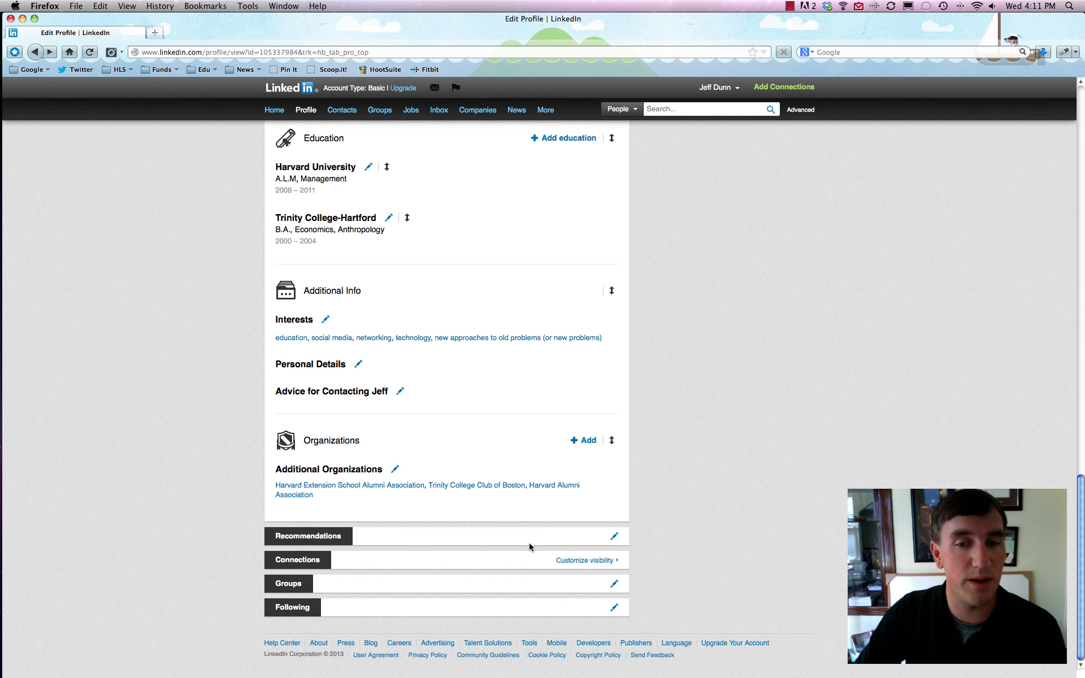
pyautogui.scroll(10, 531, 547)
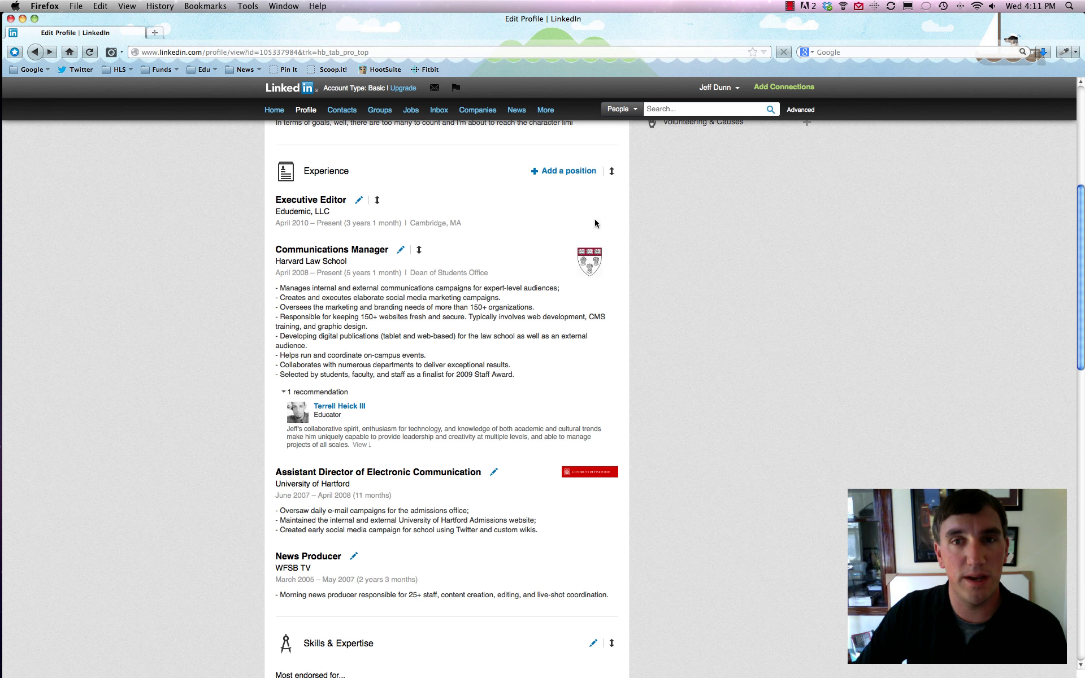
pyautogui.moveTo(611, 171)
pyautogui.mouseDown()
pyautogui.moveTo(607, 333)
pyautogui.moveTo(606, 182)
pyautogui.mouseUp()
pyautogui.scroll(5, 608, 215)
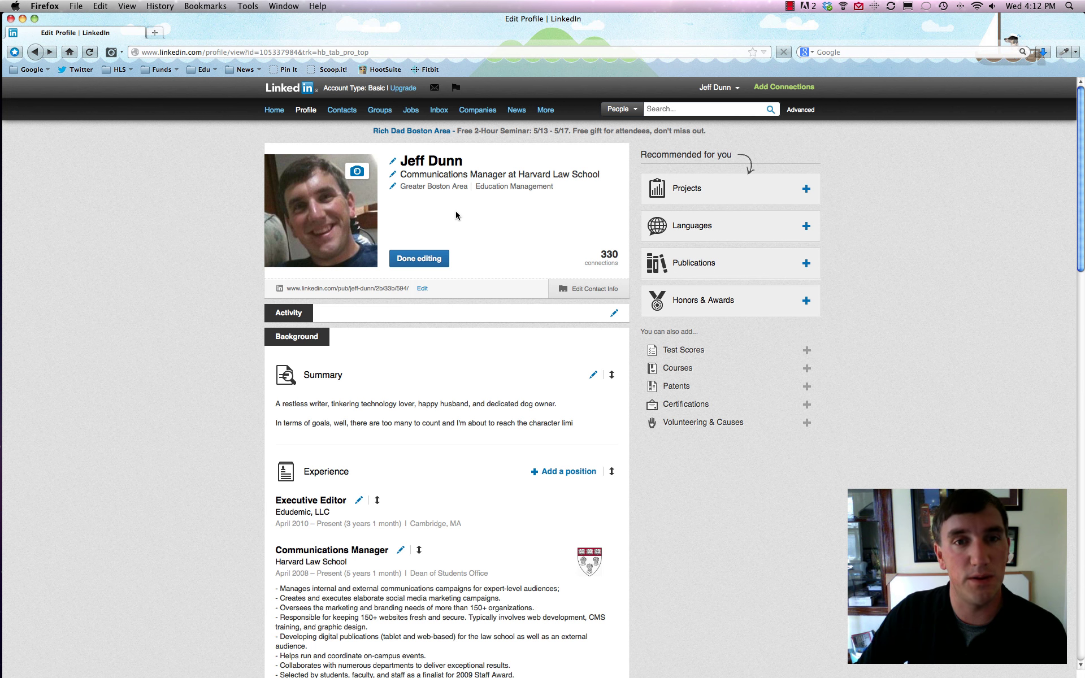
# Finish editing and filter Connections by the Higher Education industry, showing 22 connections
pyautogui.click(424, 259)
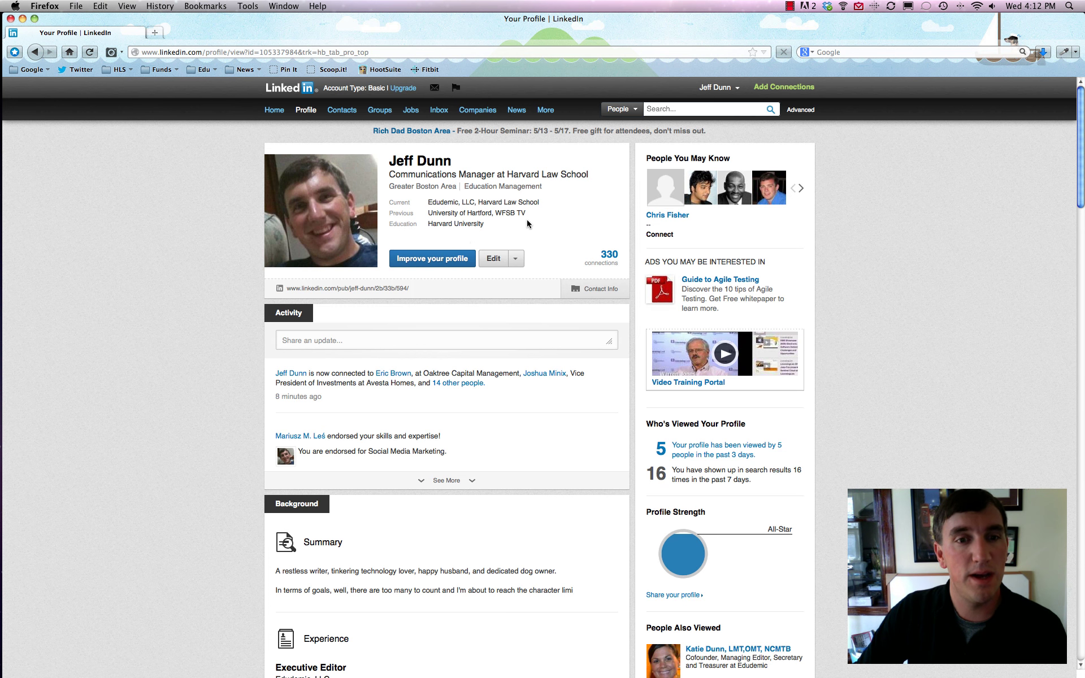
pyautogui.click(339, 113)
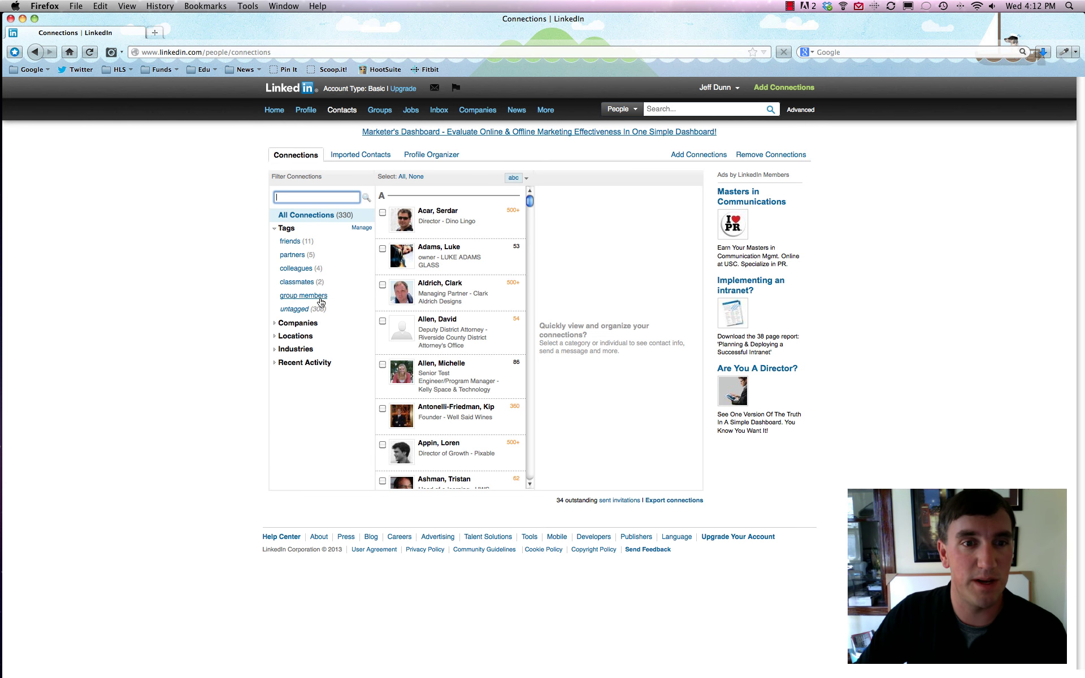
pyautogui.click(273, 324)
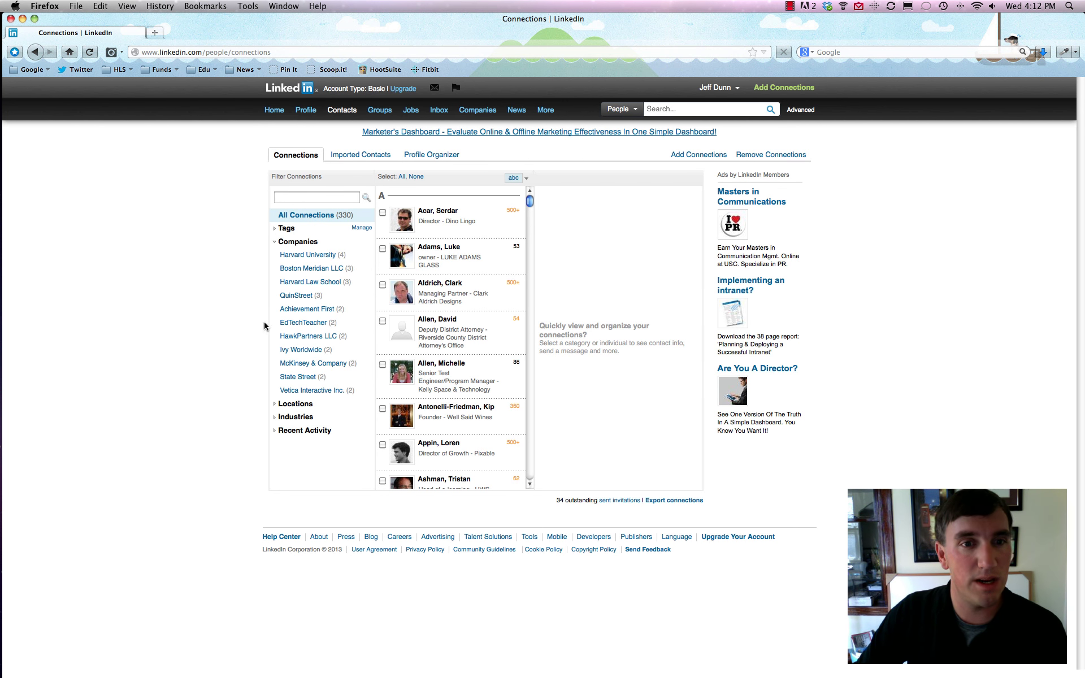
pyautogui.click(274, 403)
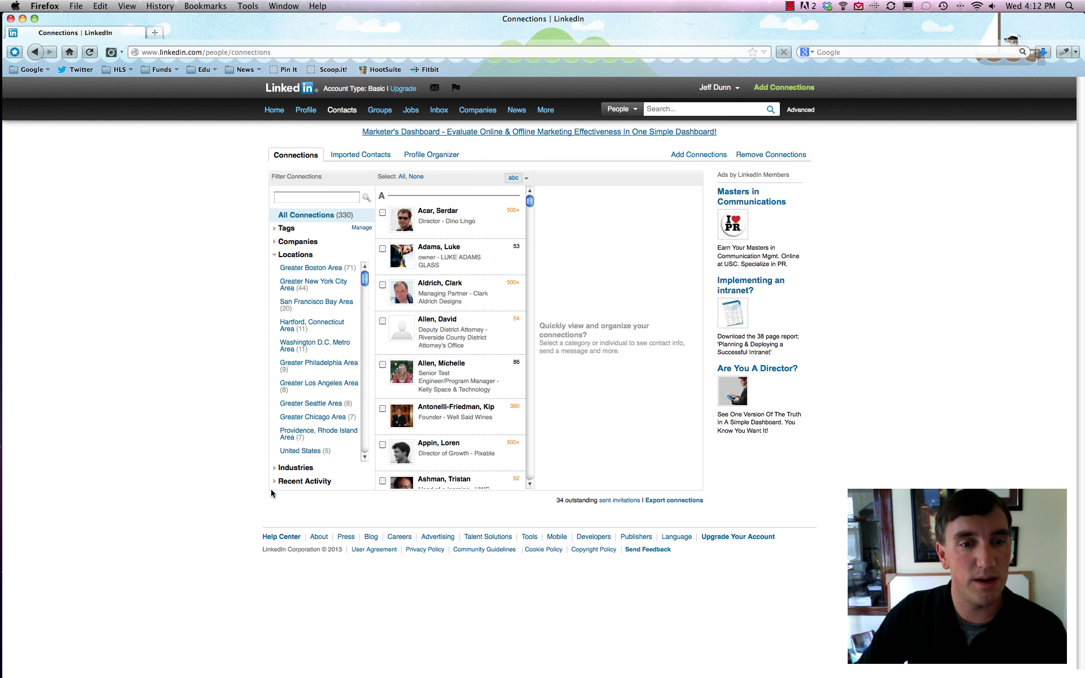
pyautogui.click(275, 468)
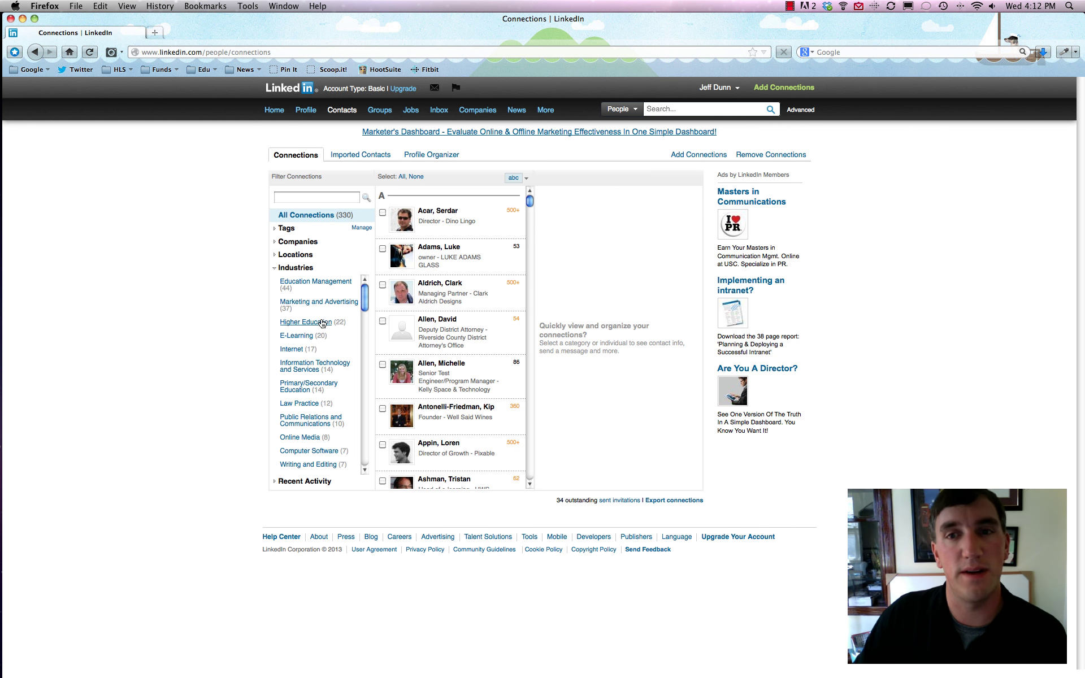
pyautogui.click(307, 323)
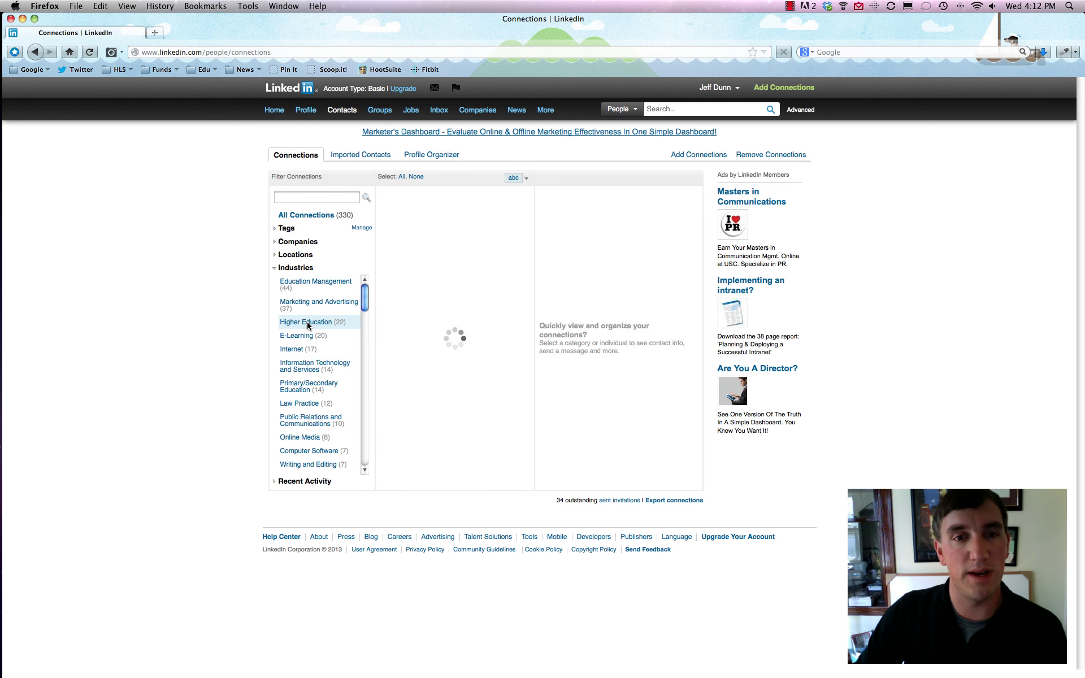
pyautogui.scroll(-10, 450, 234)
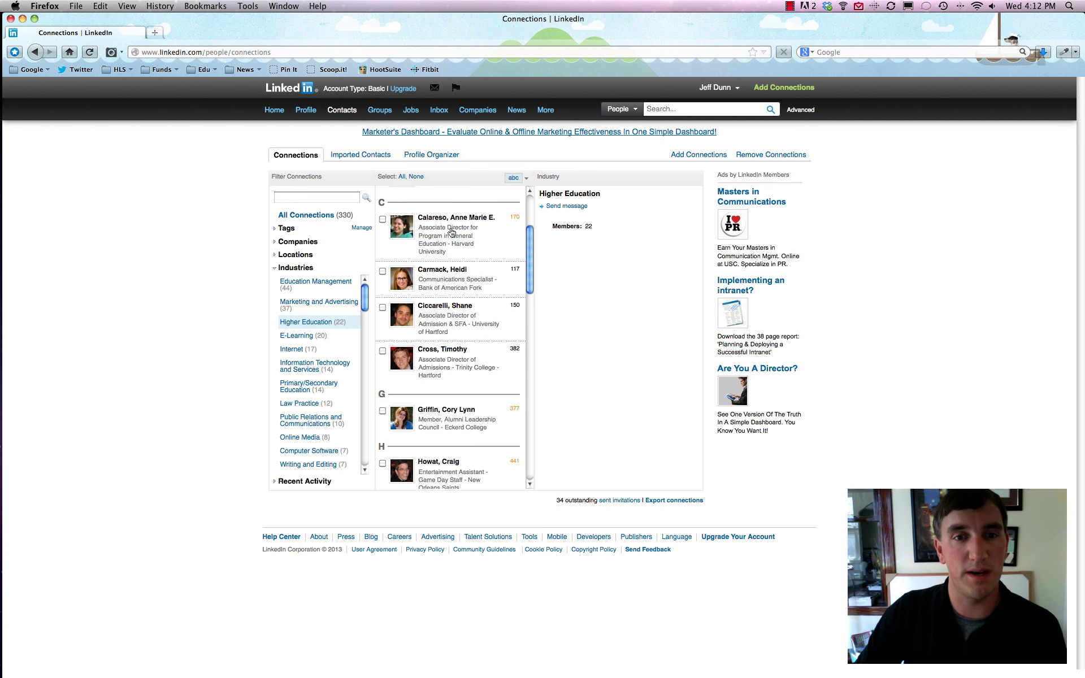
pyautogui.scroll(15, 451, 232)
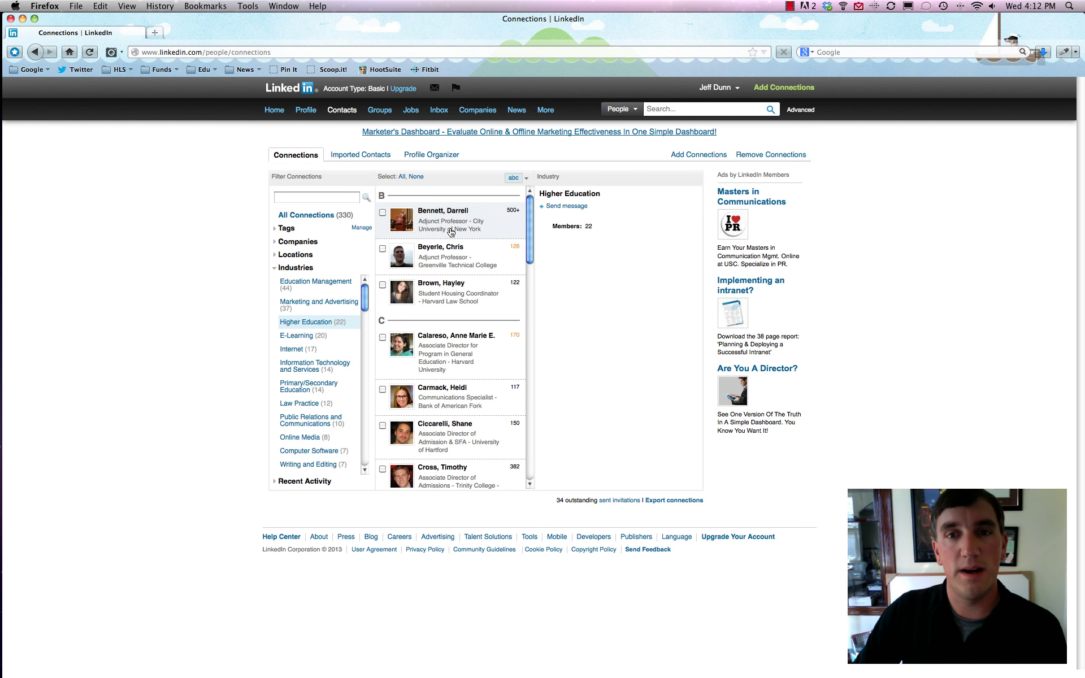
pyautogui.moveTo(296, 109)
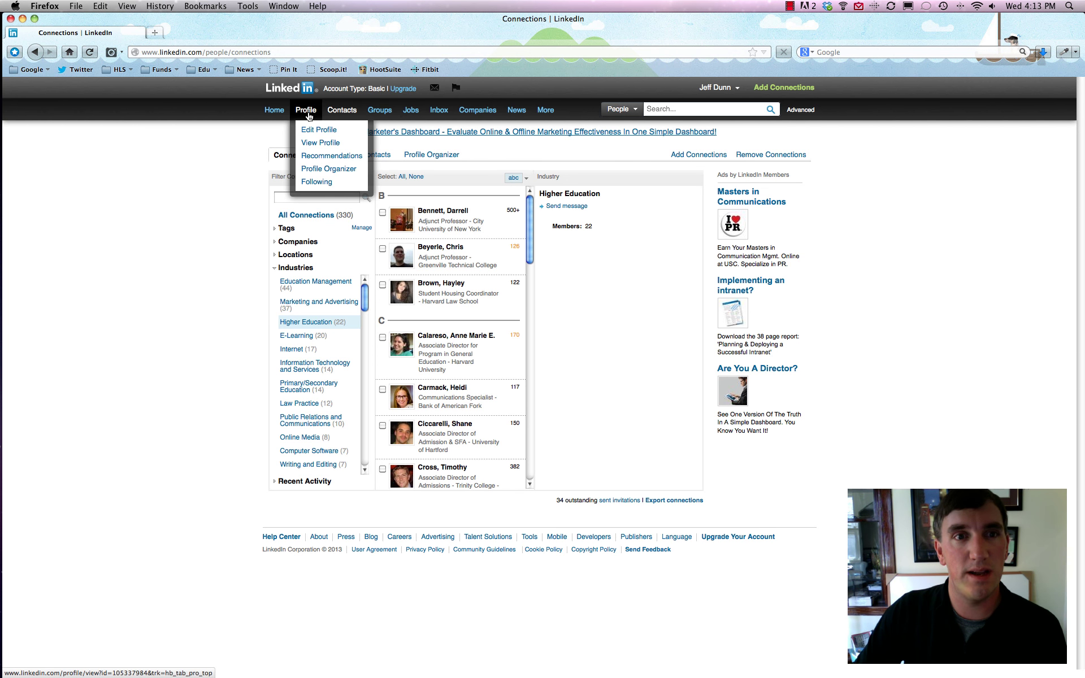
# Open the public profile URL from View Profile and look over the visitor view
pyautogui.click(320, 144)
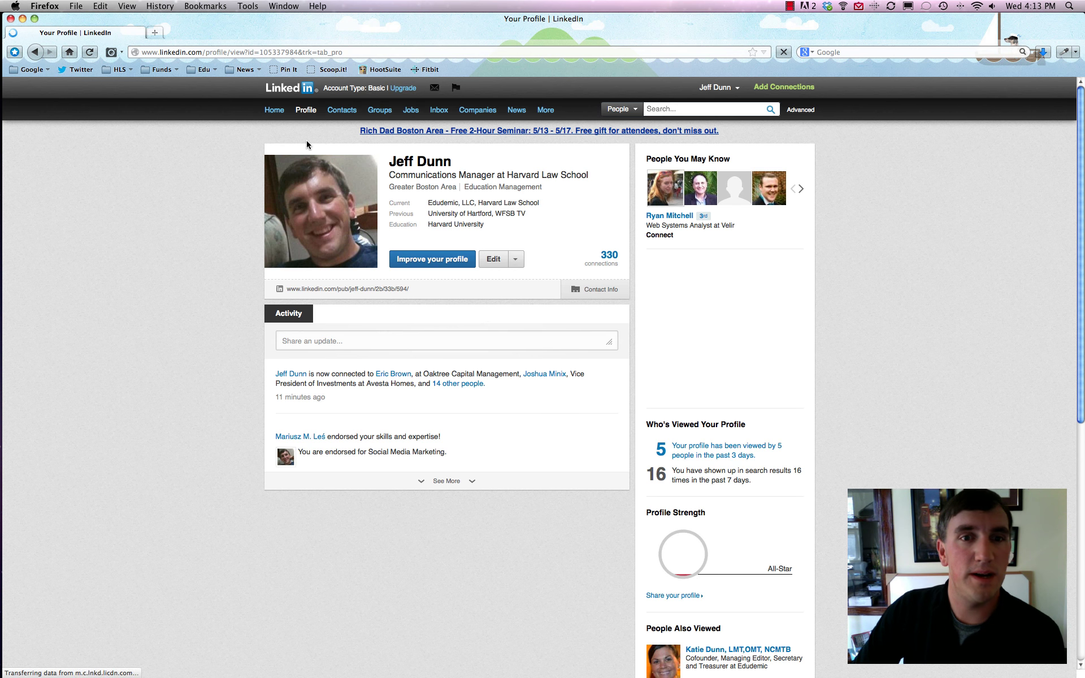
pyautogui.click(371, 292)
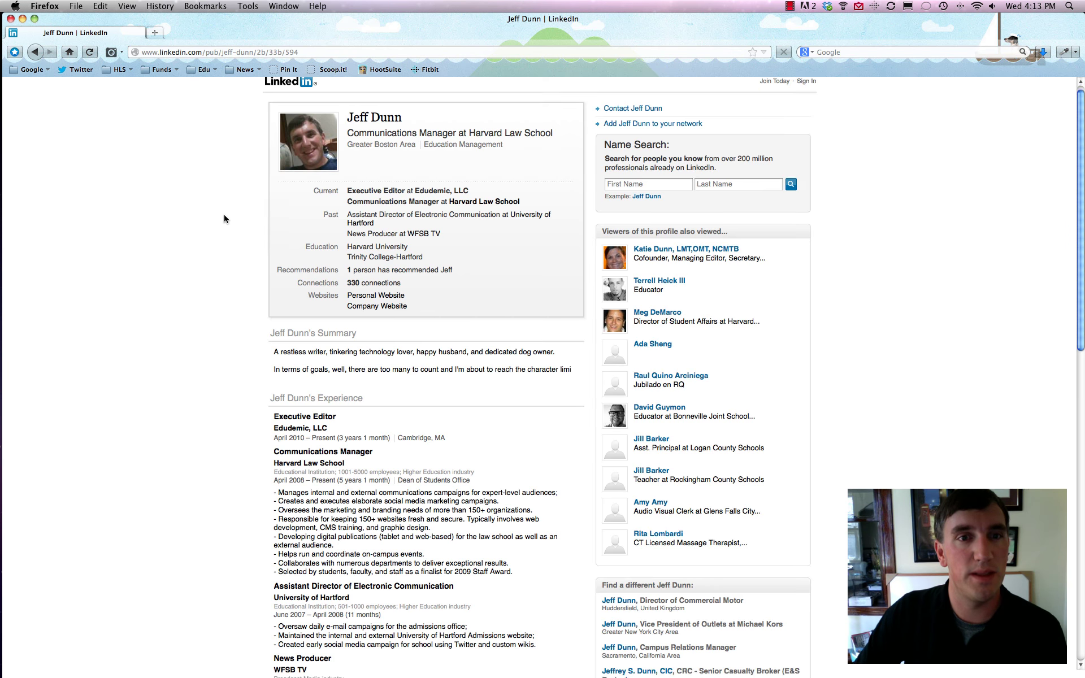
pyautogui.scroll(-10, 224, 219)
pyautogui.scroll(-2, 224, 218)
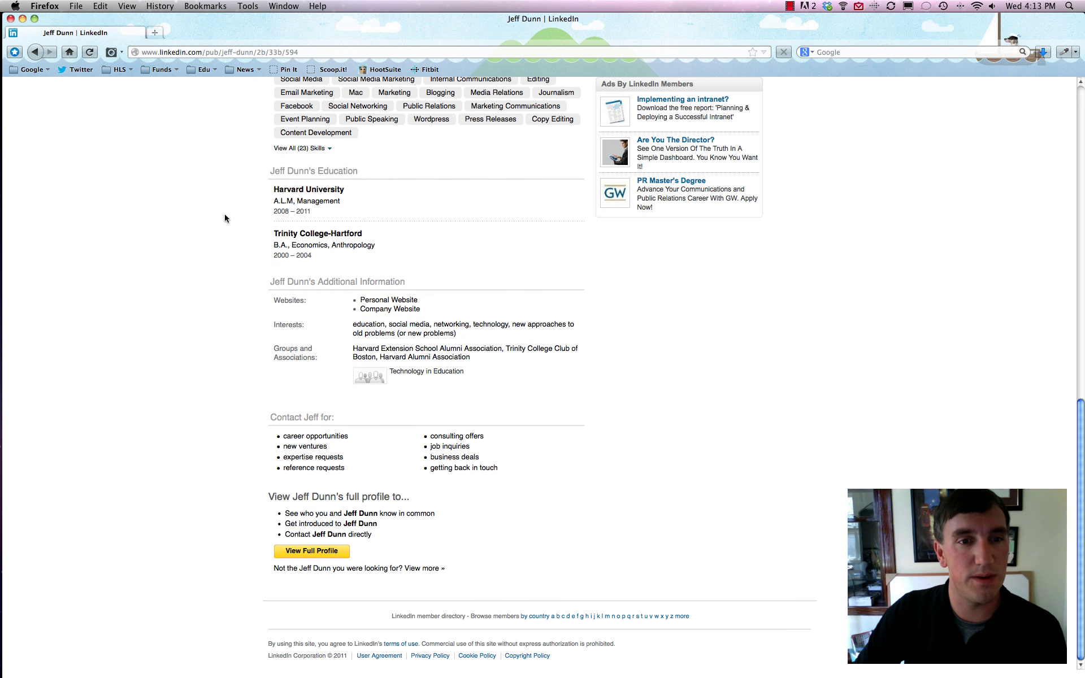
pyautogui.scroll(12, 225, 218)
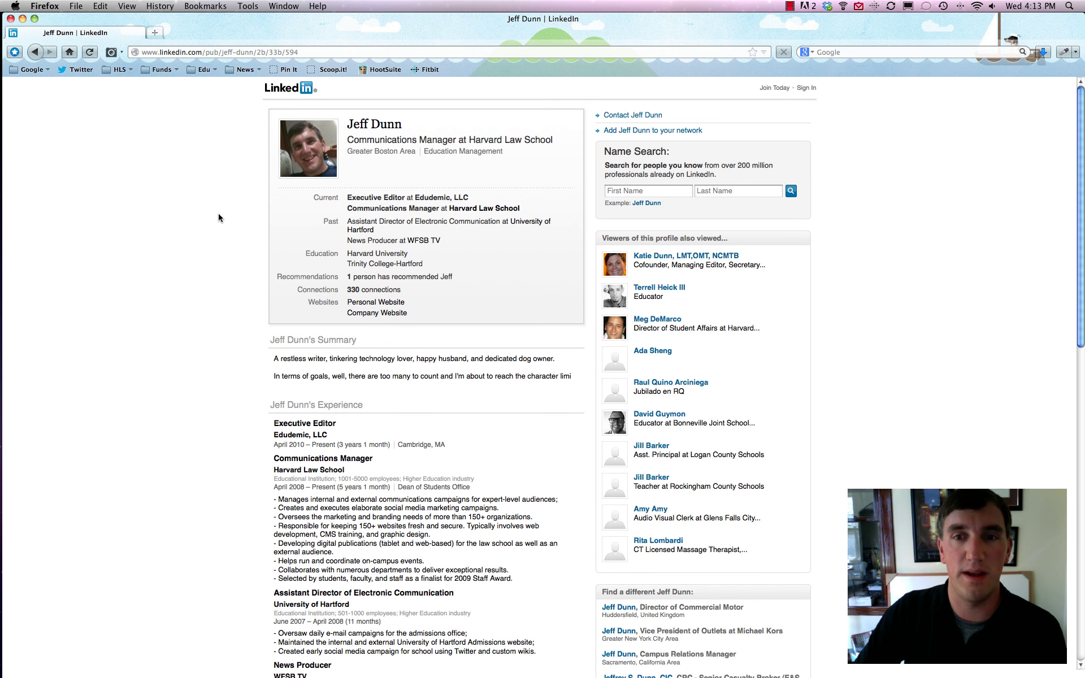